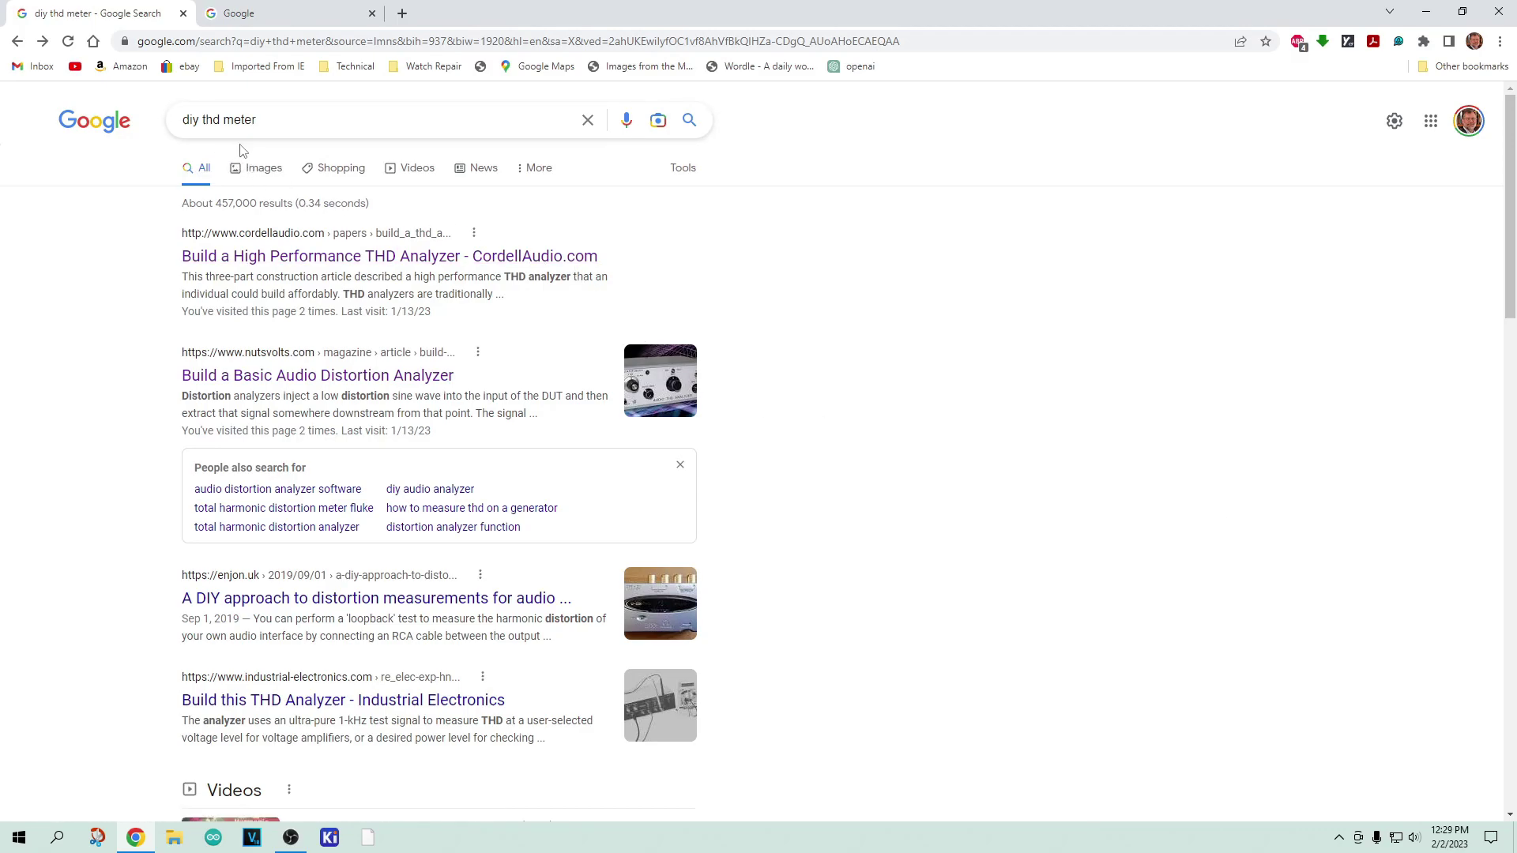
Open the "Build a High Performance THD Analyzer" article from the search results and skim Part One up to the notch filter response graphs.
{"action": "left_click", "coordinate": [354, 256]}
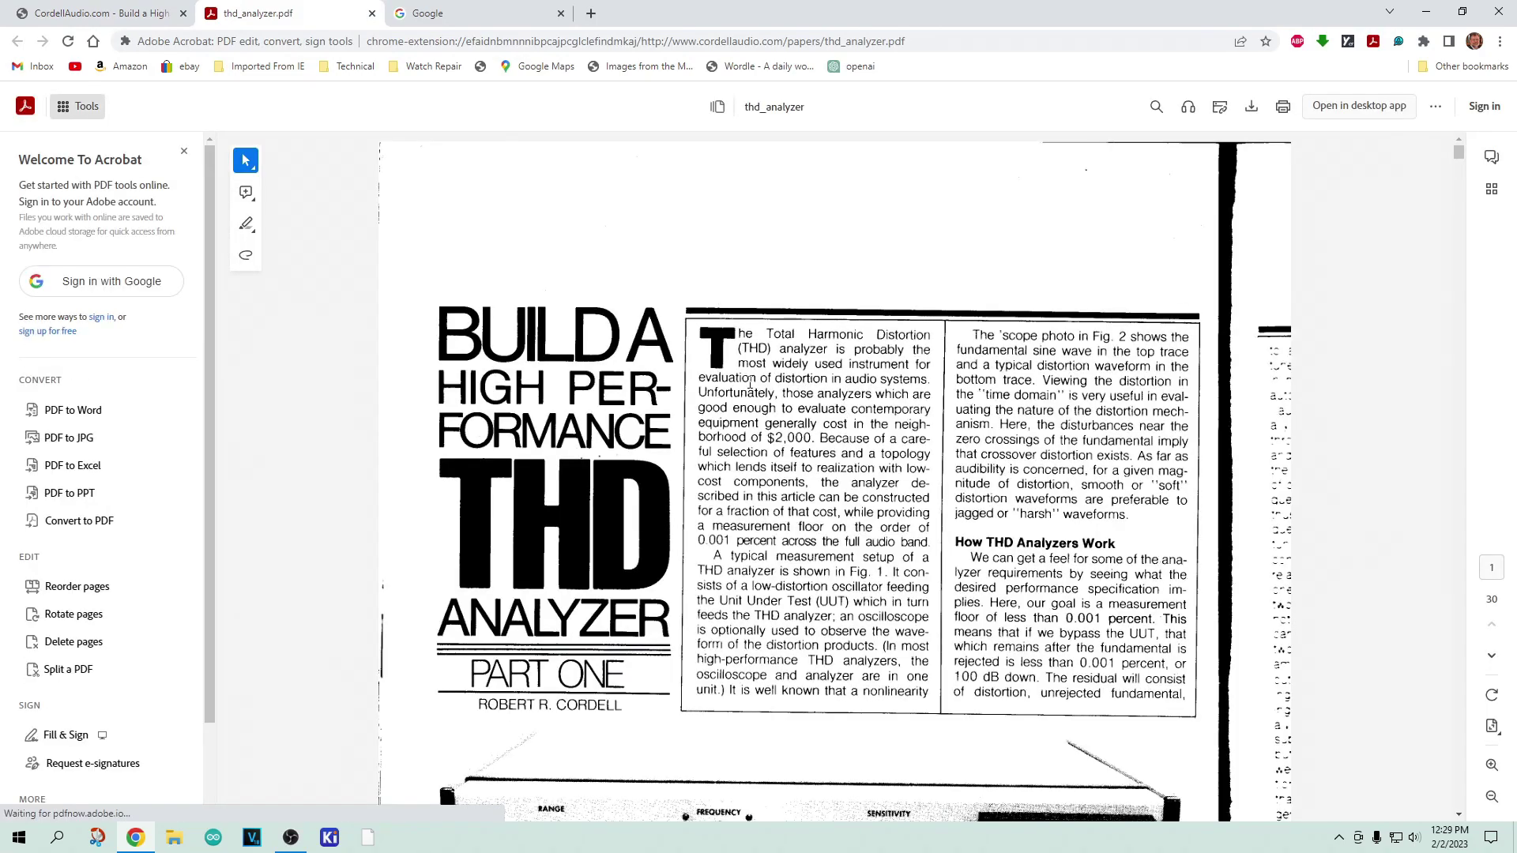
{"action": "scroll", "coordinate": [750, 385], "scroll_direction": "down", "scroll_amount": 10}
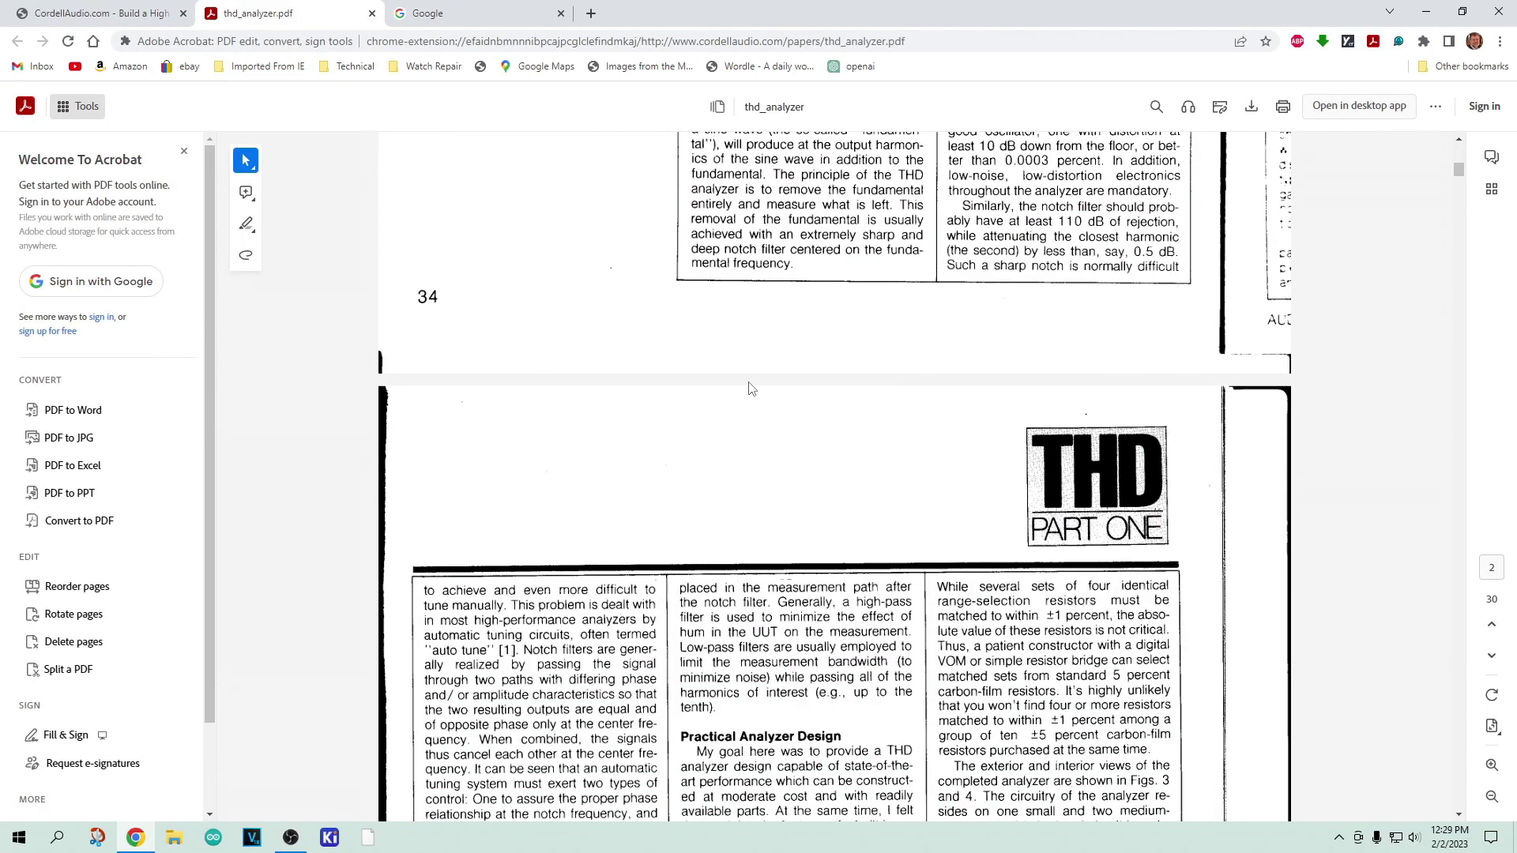
{"action": "scroll", "coordinate": [750, 388], "scroll_direction": "up", "scroll_amount": 10}
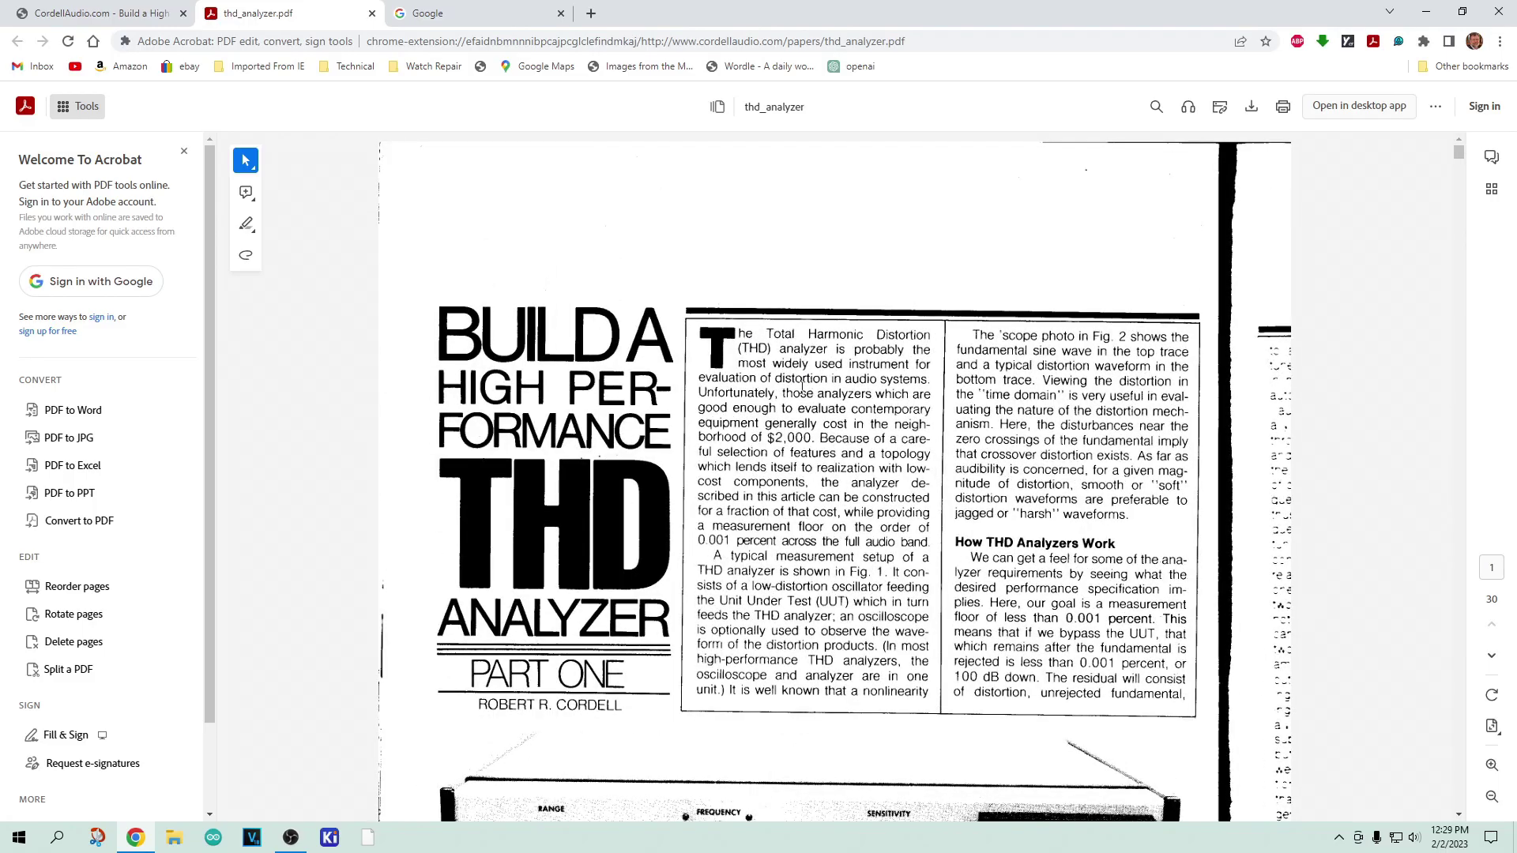
{"action": "scroll", "coordinate": [788, 386], "scroll_direction": "down", "scroll_amount": 15}
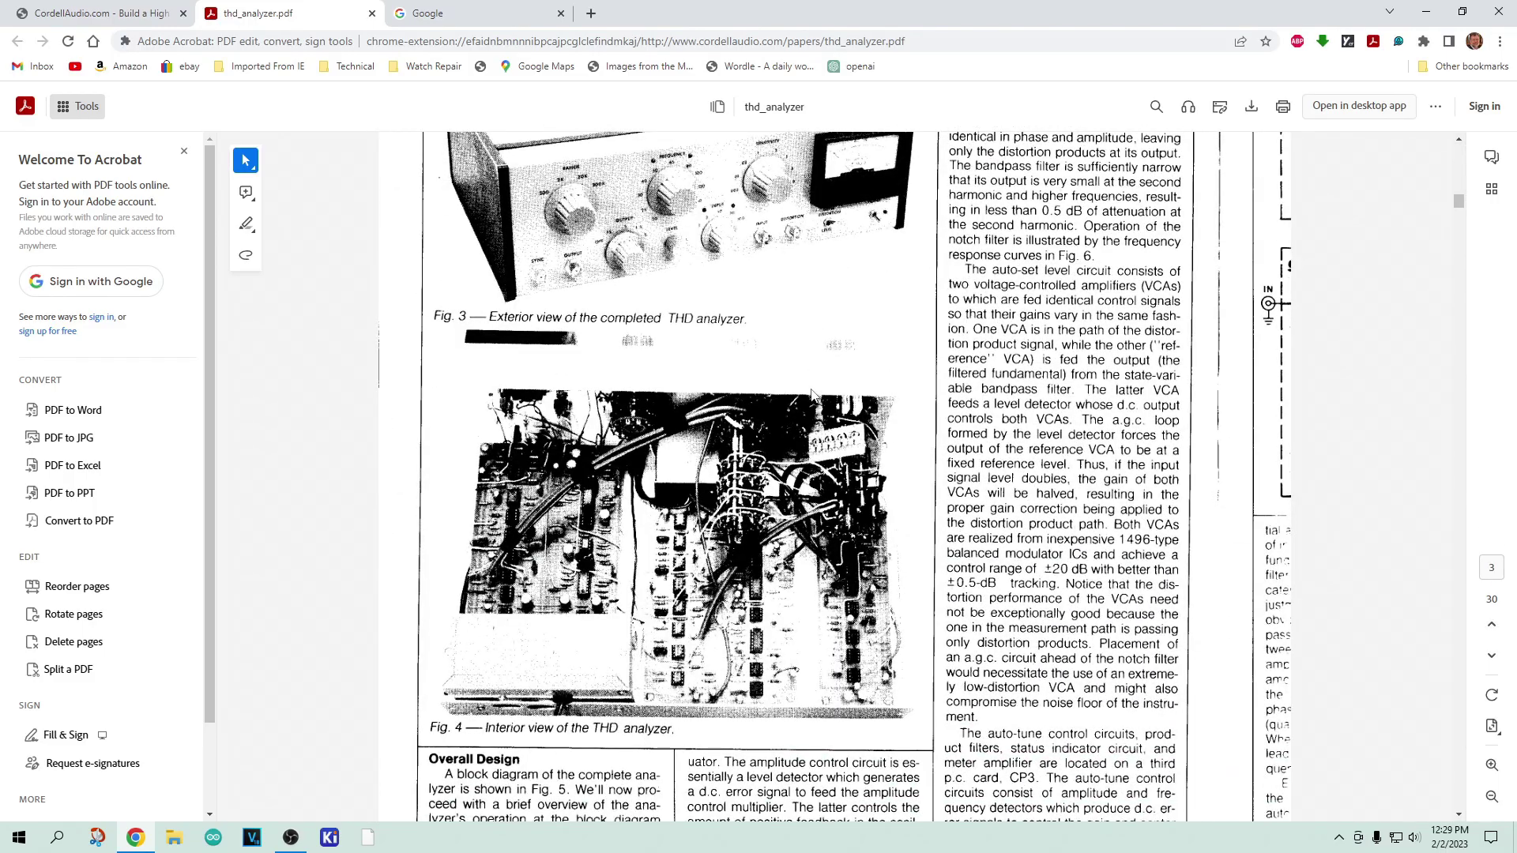
{"action": "scroll", "coordinate": [812, 393], "scroll_direction": "up", "scroll_amount": 8}
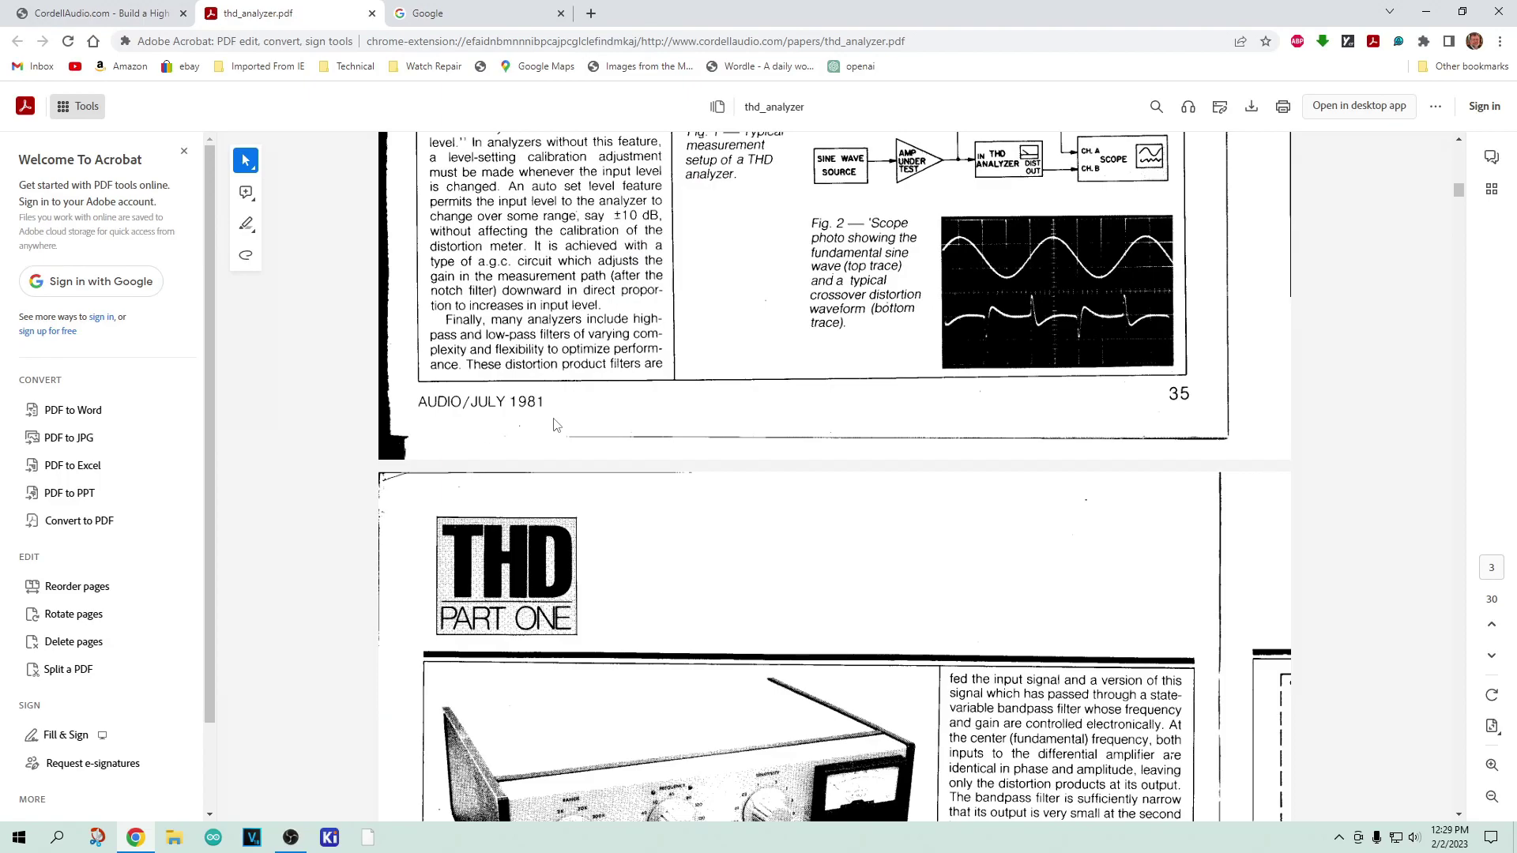
{"action": "scroll", "coordinate": [555, 425], "scroll_direction": "down", "scroll_amount": 6}
{"action": "scroll", "coordinate": [743, 389], "scroll_direction": "down", "scroll_amount": 12}
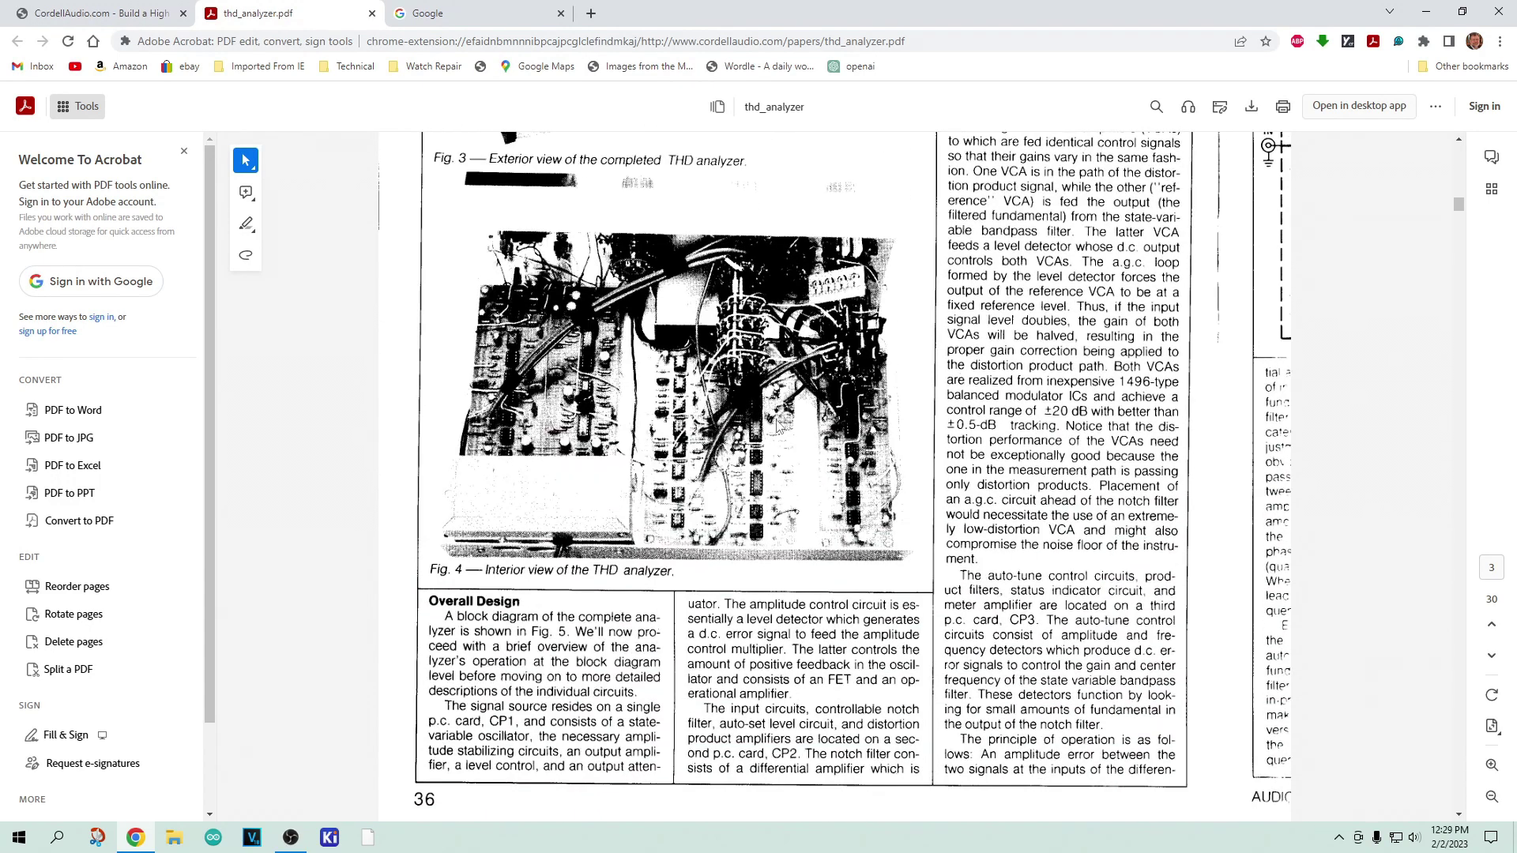
{"action": "scroll", "coordinate": [759, 470], "scroll_direction": "down", "scroll_amount": 20}
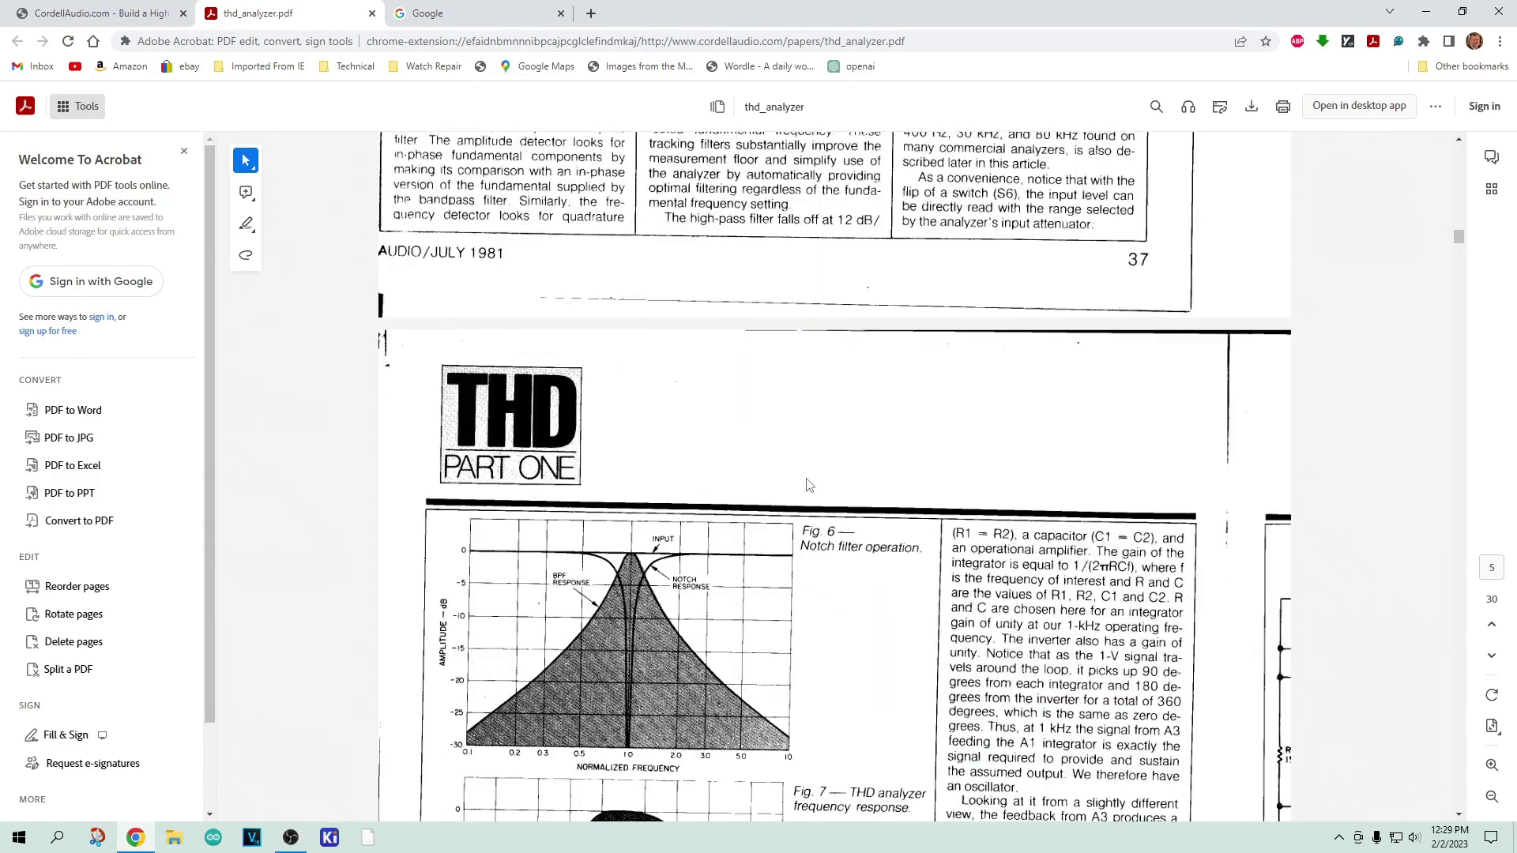
{"action": "scroll", "coordinate": [808, 485], "scroll_direction": "up", "scroll_amount": 1}
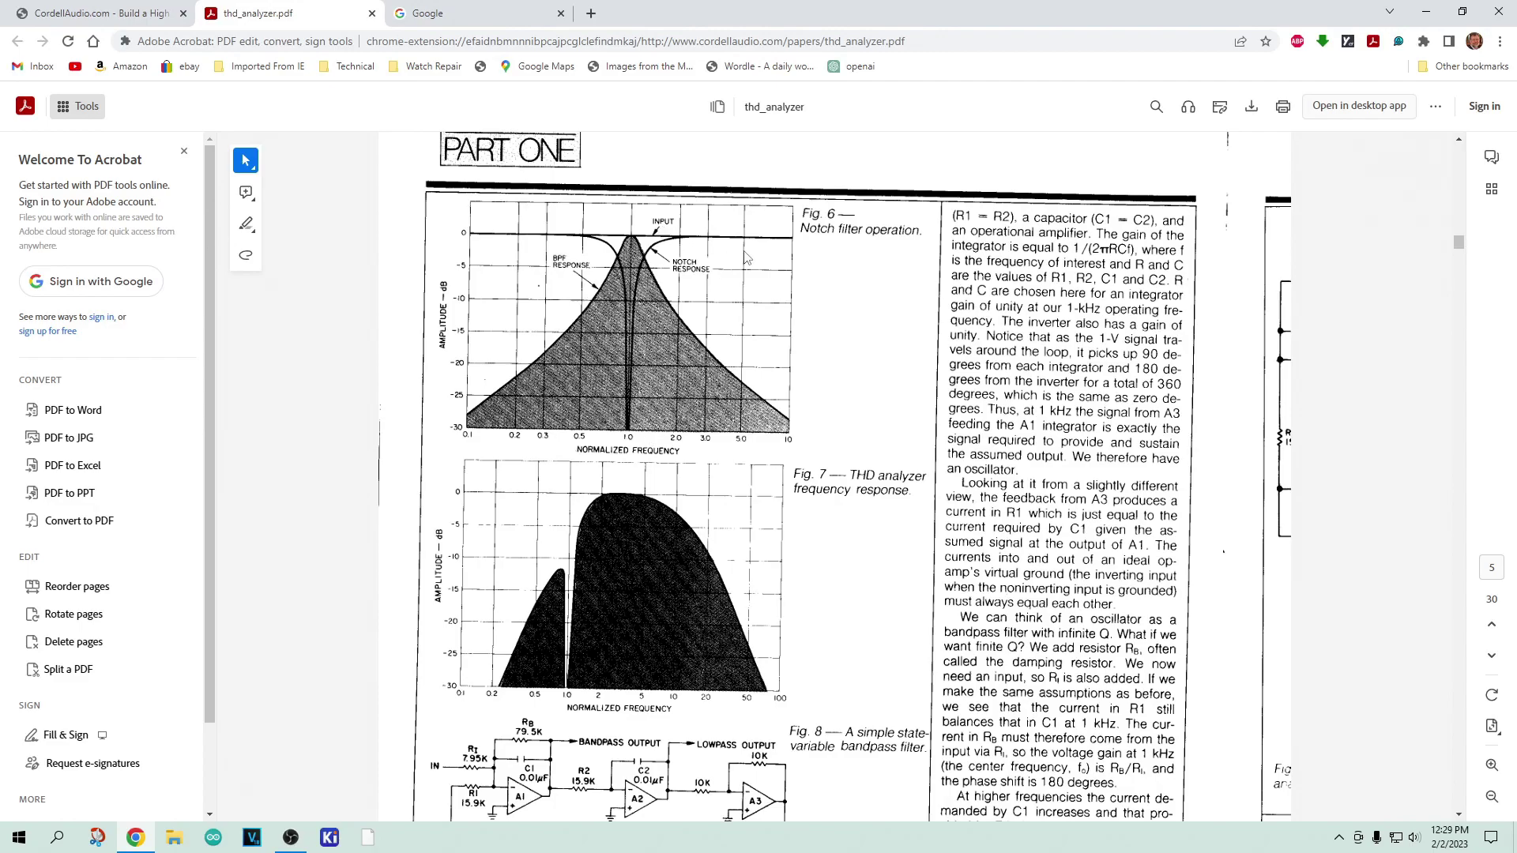
Examine the THD analyzer article's state-variable filter section, signal source schematic, block diagram and CP1 parts placement.
{"action": "scroll", "coordinate": [712, 345], "scroll_direction": "down", "scroll_amount": 6}
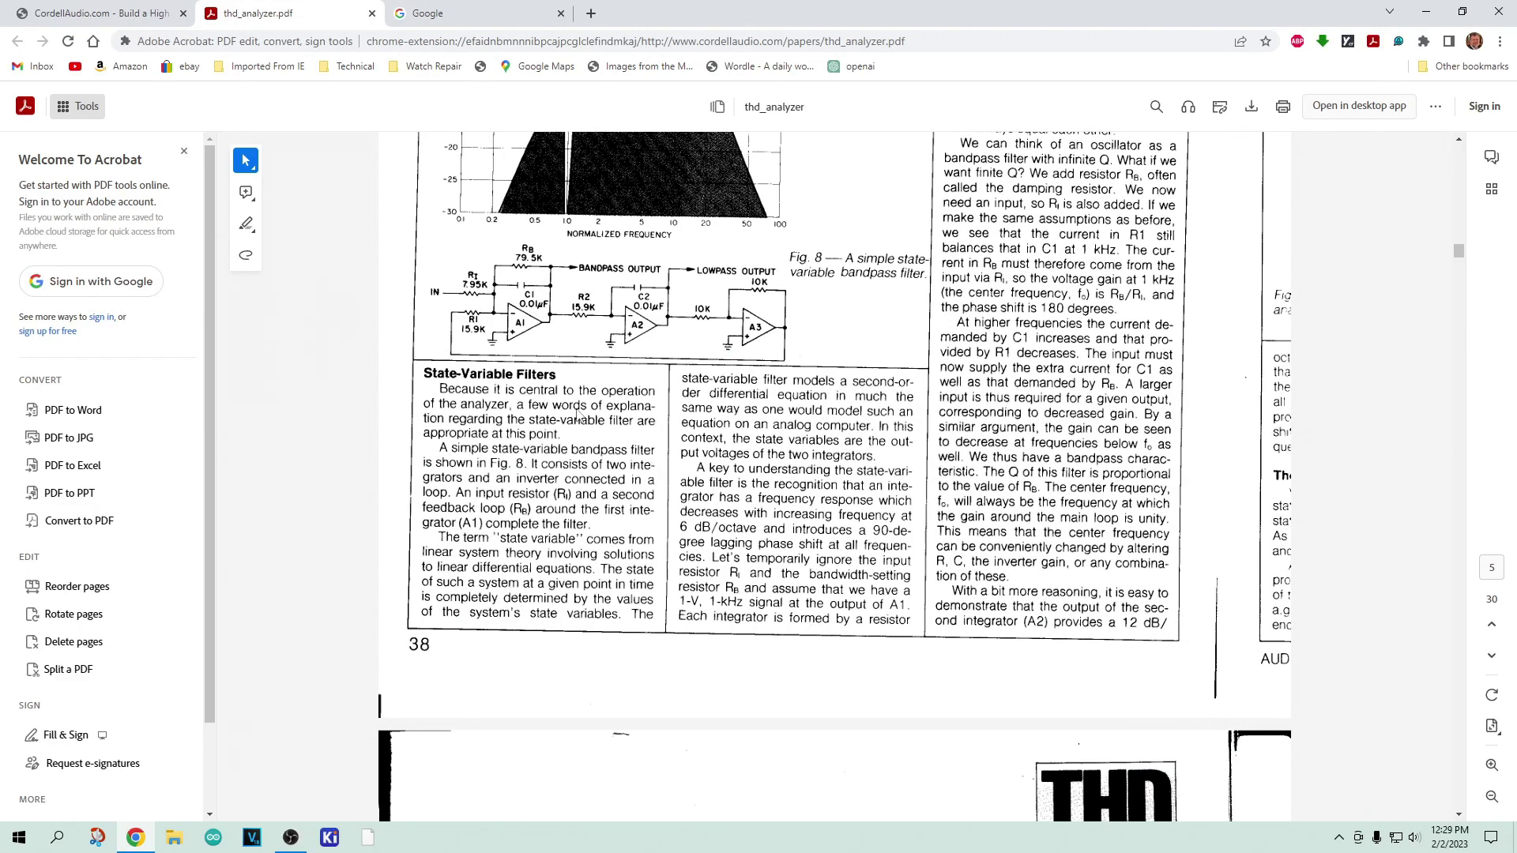
{"action": "scroll", "coordinate": [593, 394], "scroll_direction": "down", "scroll_amount": 8}
{"action": "scroll", "coordinate": [637, 420], "scroll_direction": "down", "scroll_amount": 6}
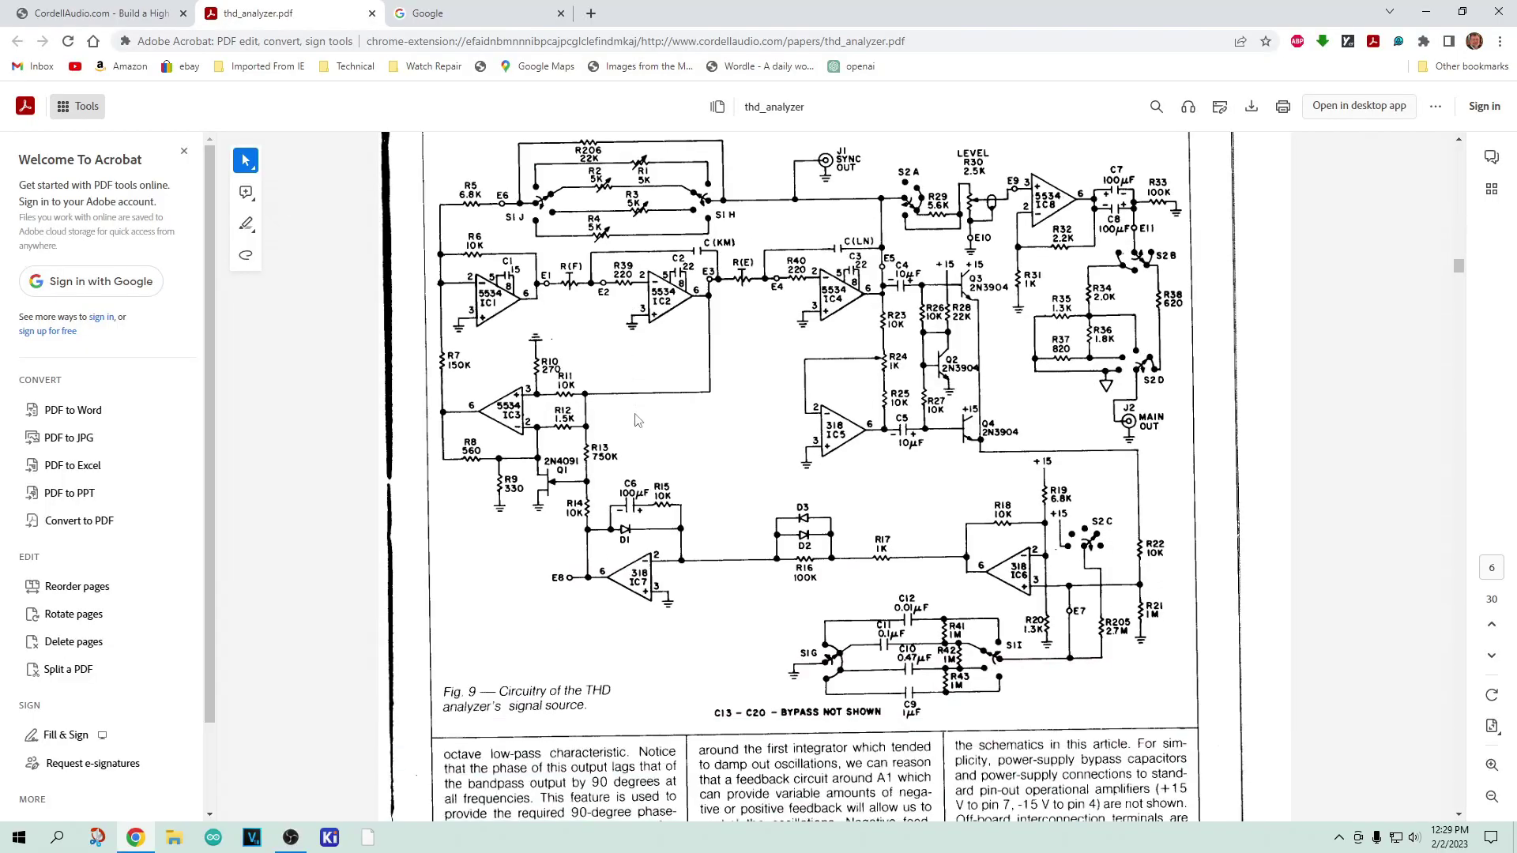
{"action": "scroll", "coordinate": [645, 572], "scroll_direction": "down", "scroll_amount": 20}
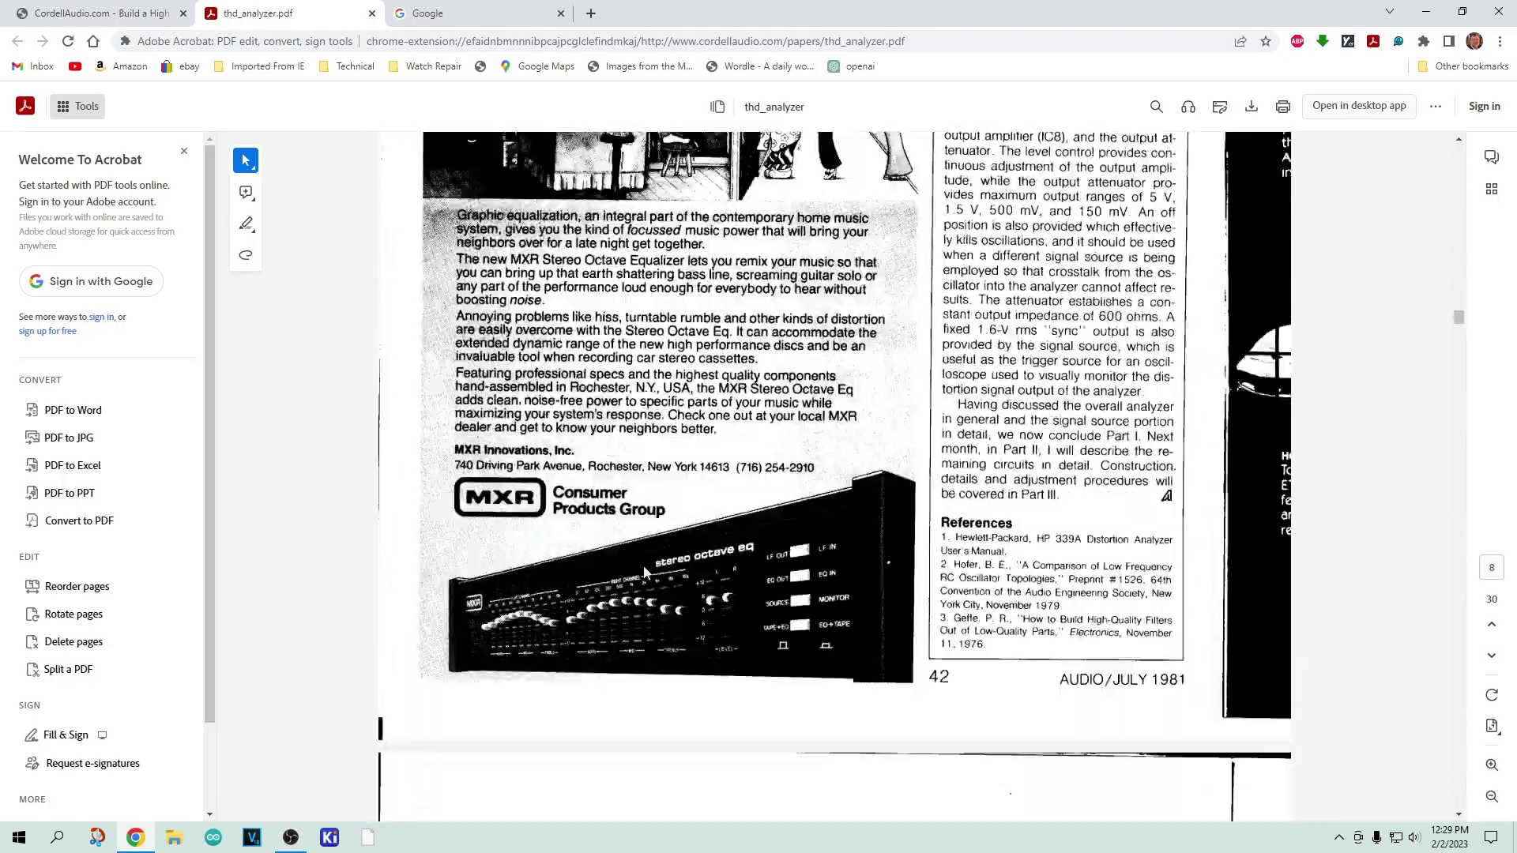
{"action": "scroll", "coordinate": [645, 572], "scroll_direction": "down", "scroll_amount": 15}
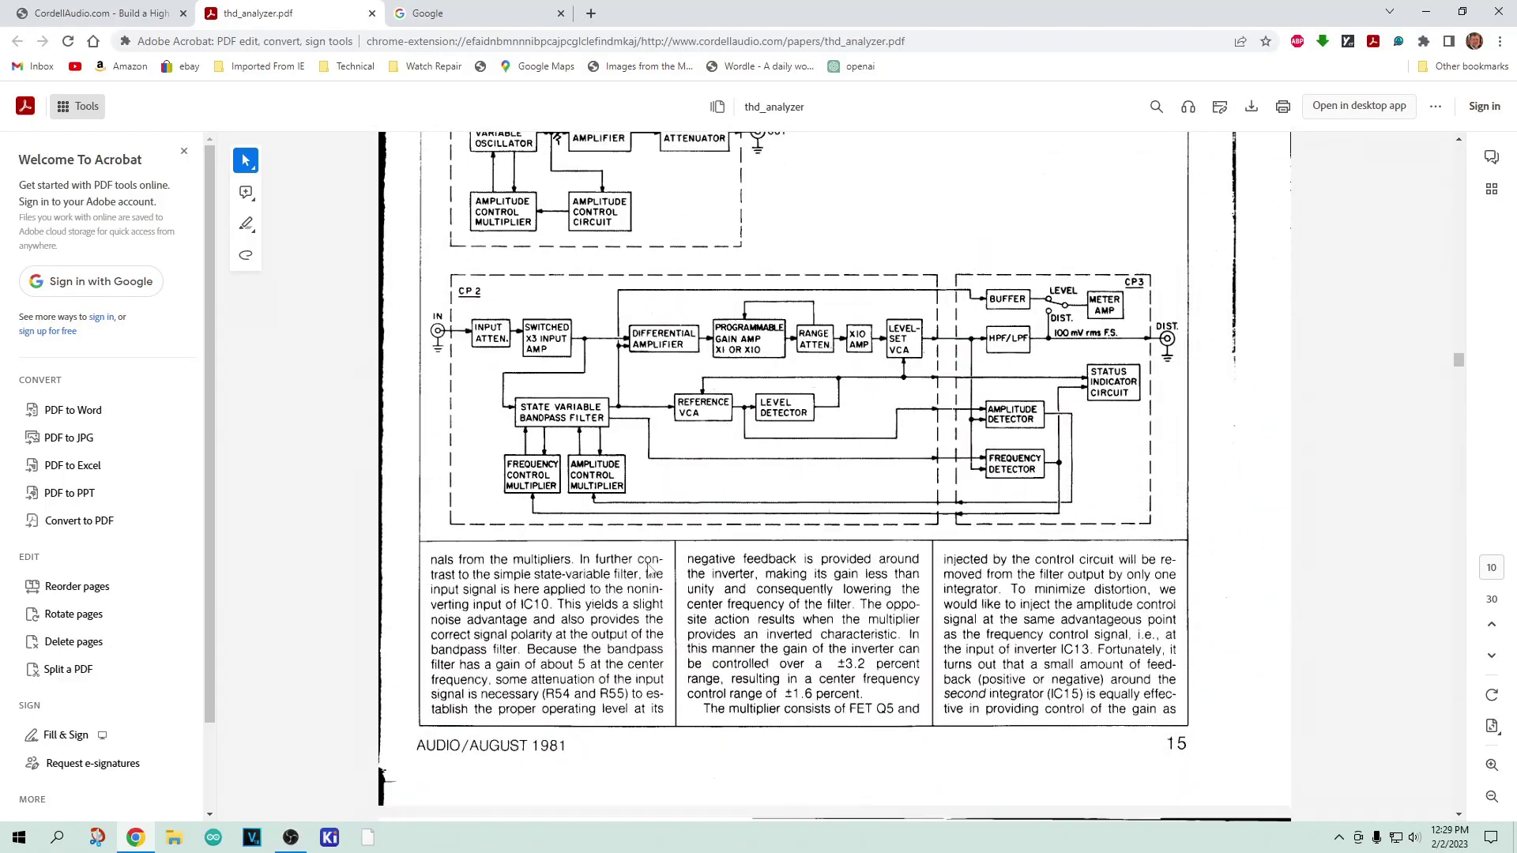
{"action": "scroll", "coordinate": [534, 451], "scroll_direction": "down", "scroll_amount": 8}
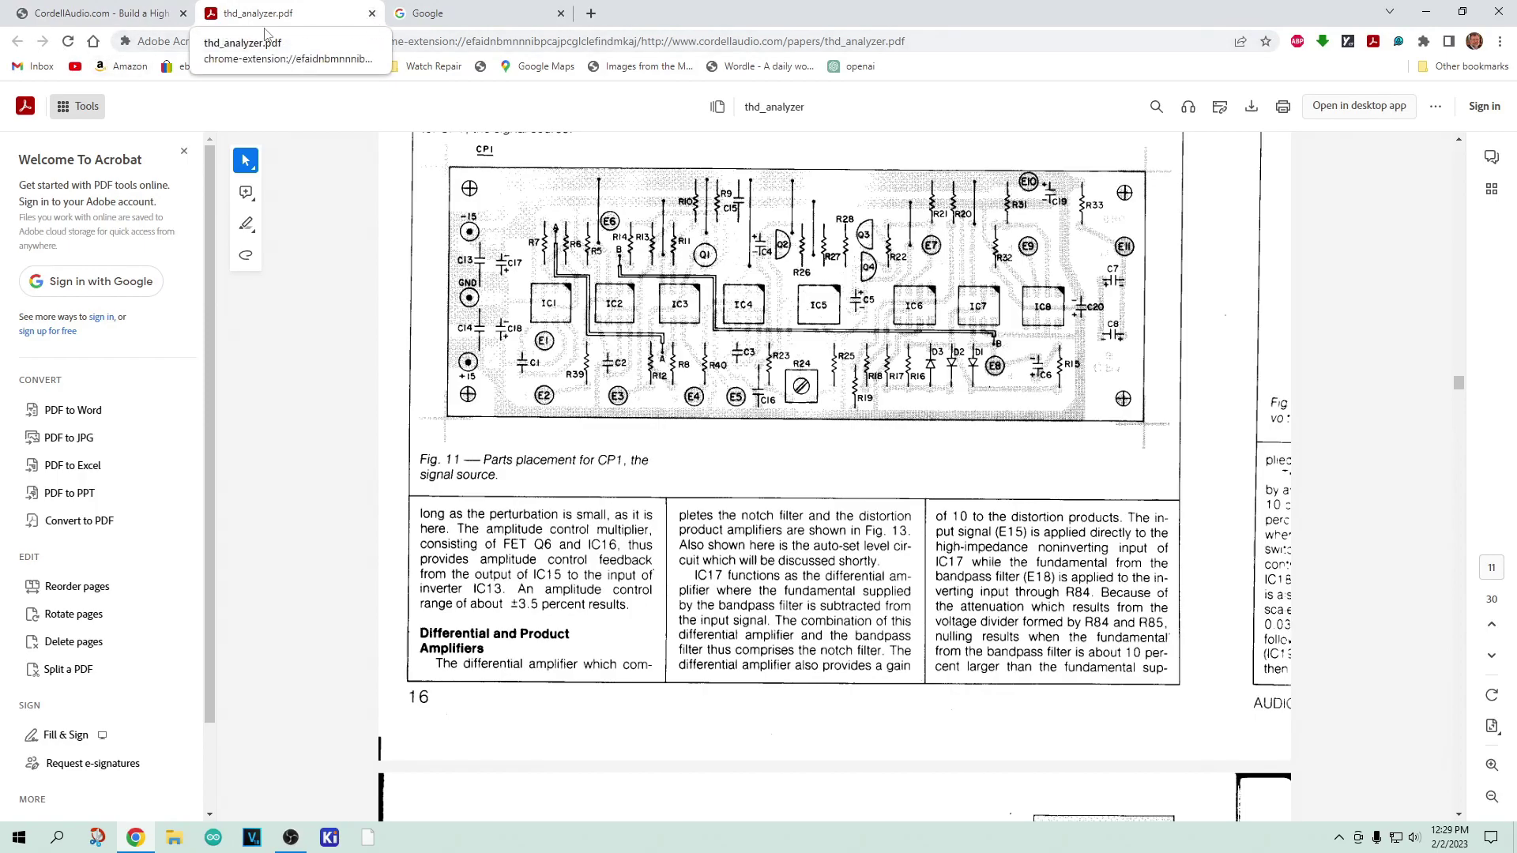
Close the PDF, open the Nuts and Volts article "Build a Basic Audio Distortion Analyzer" from the search results, and review its oscillator board section.
{"action": "left_click", "coordinate": [372, 14]}
{"action": "left_click", "coordinate": [17, 42]}
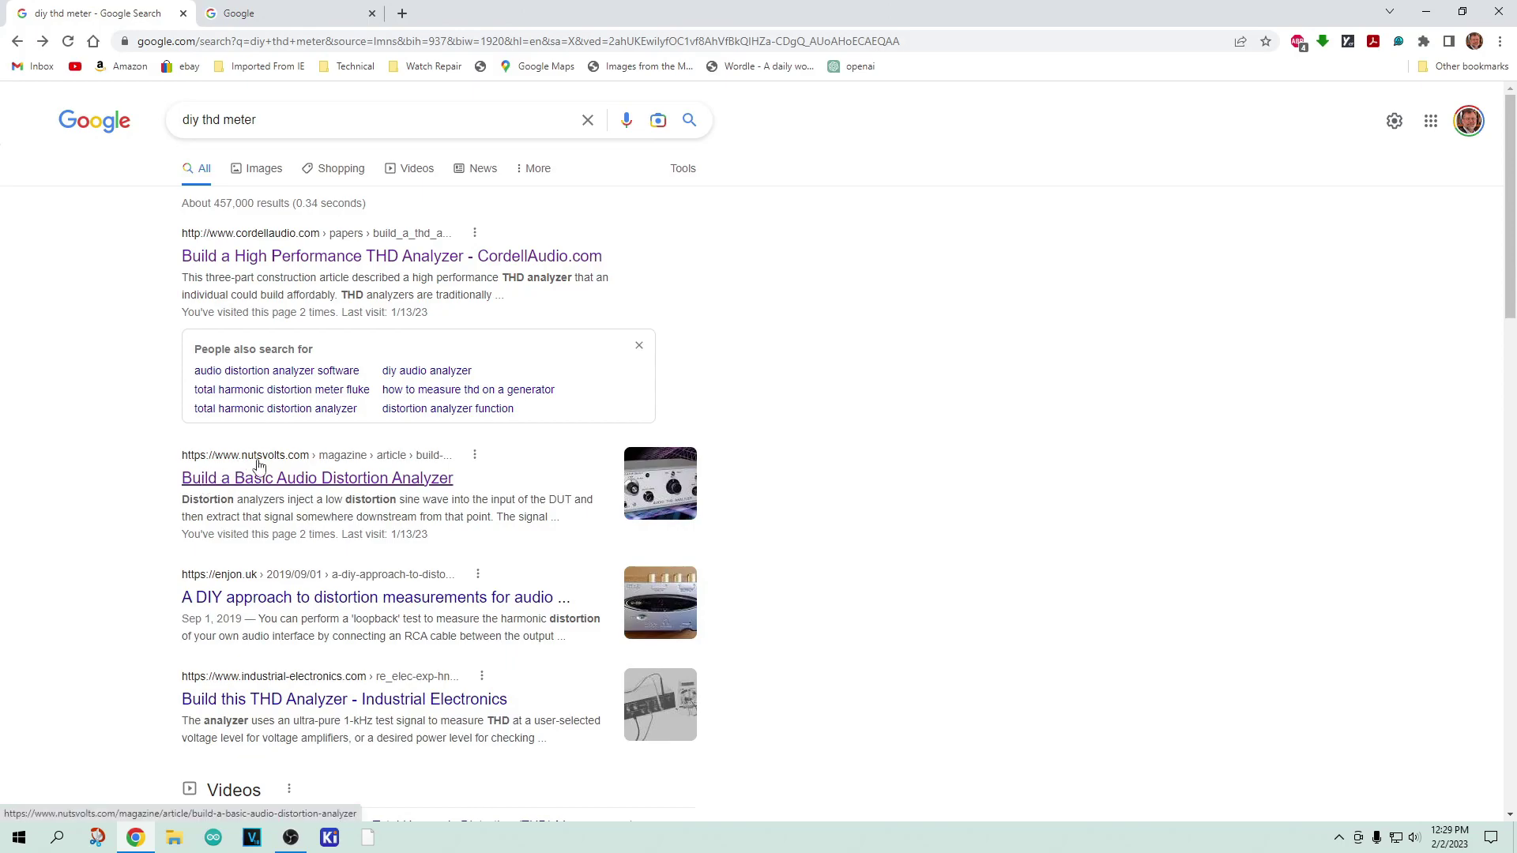
{"action": "left_click", "coordinate": [288, 480]}
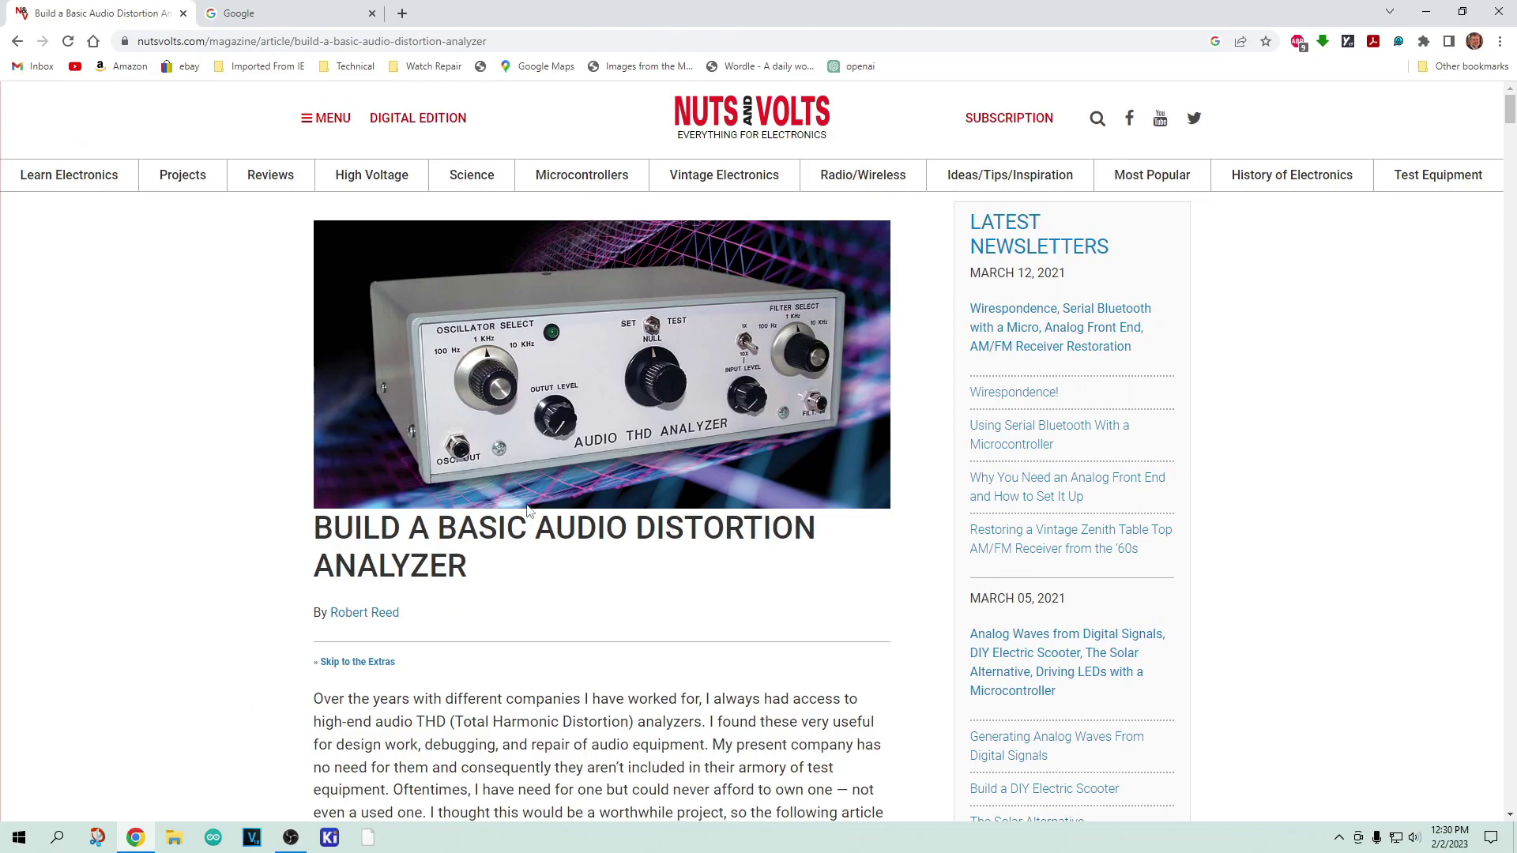
{"action": "scroll", "coordinate": [636, 562], "scroll_direction": "down", "scroll_amount": 20}
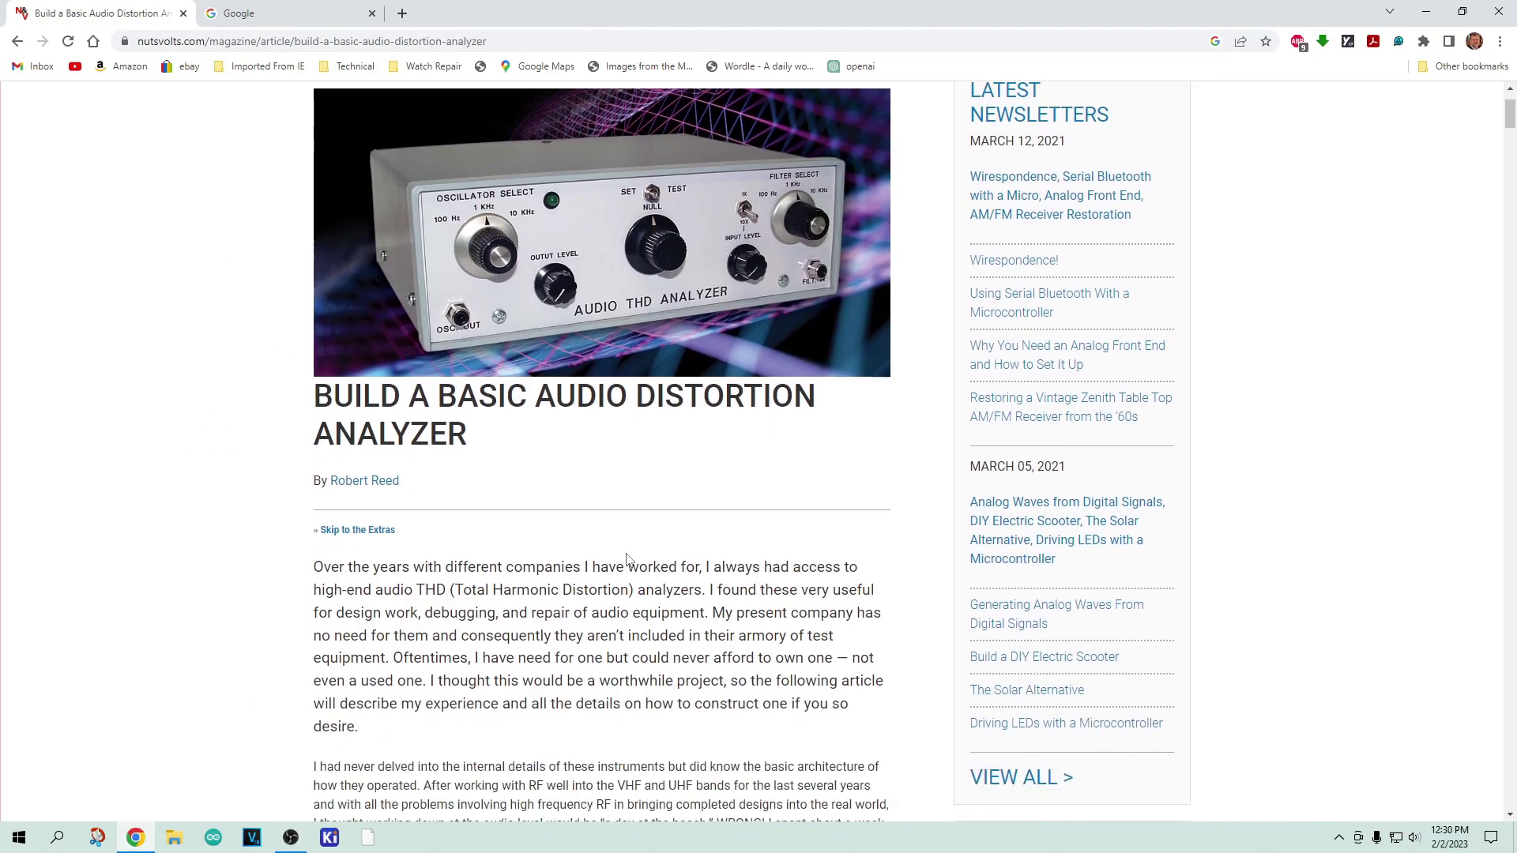
{"action": "scroll", "coordinate": [628, 555], "scroll_direction": "down", "scroll_amount": 5}
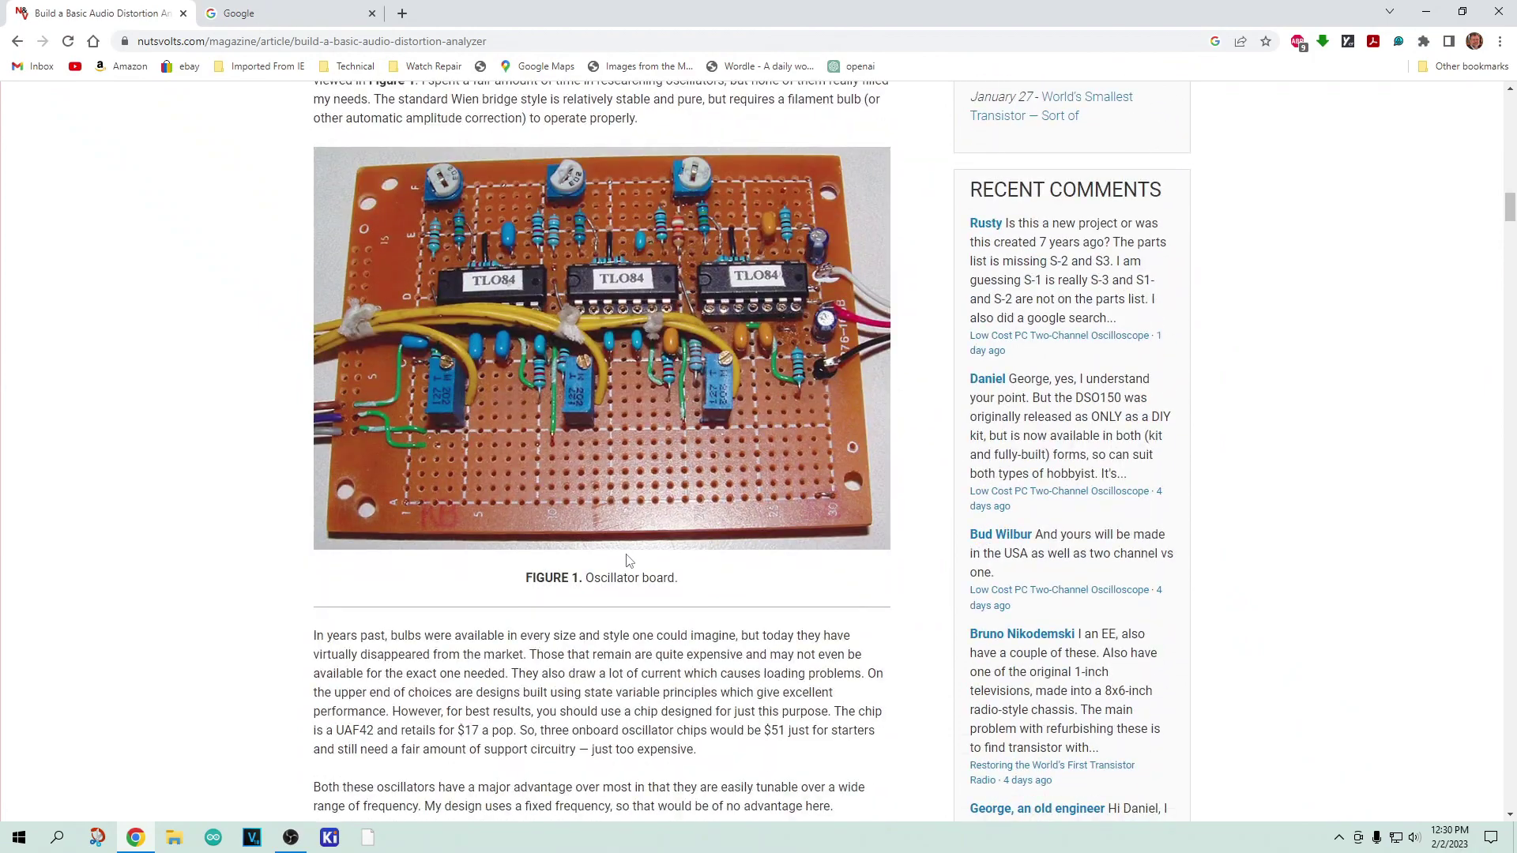
{"action": "scroll", "coordinate": [628, 559], "scroll_direction": "down", "scroll_amount": 12}
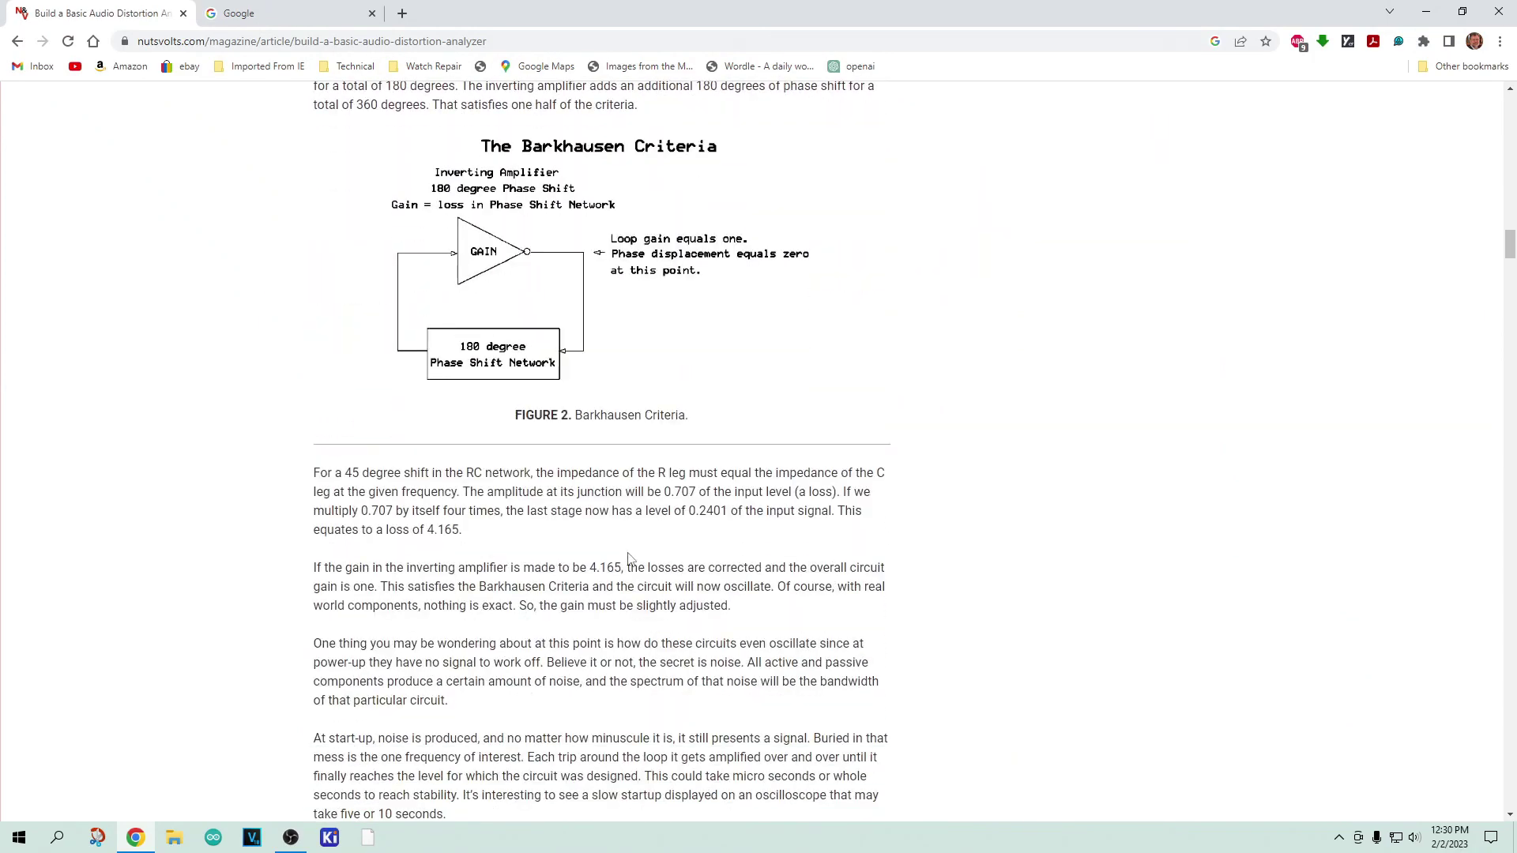
{"action": "scroll", "coordinate": [549, 365], "scroll_direction": "down", "scroll_amount": 8}
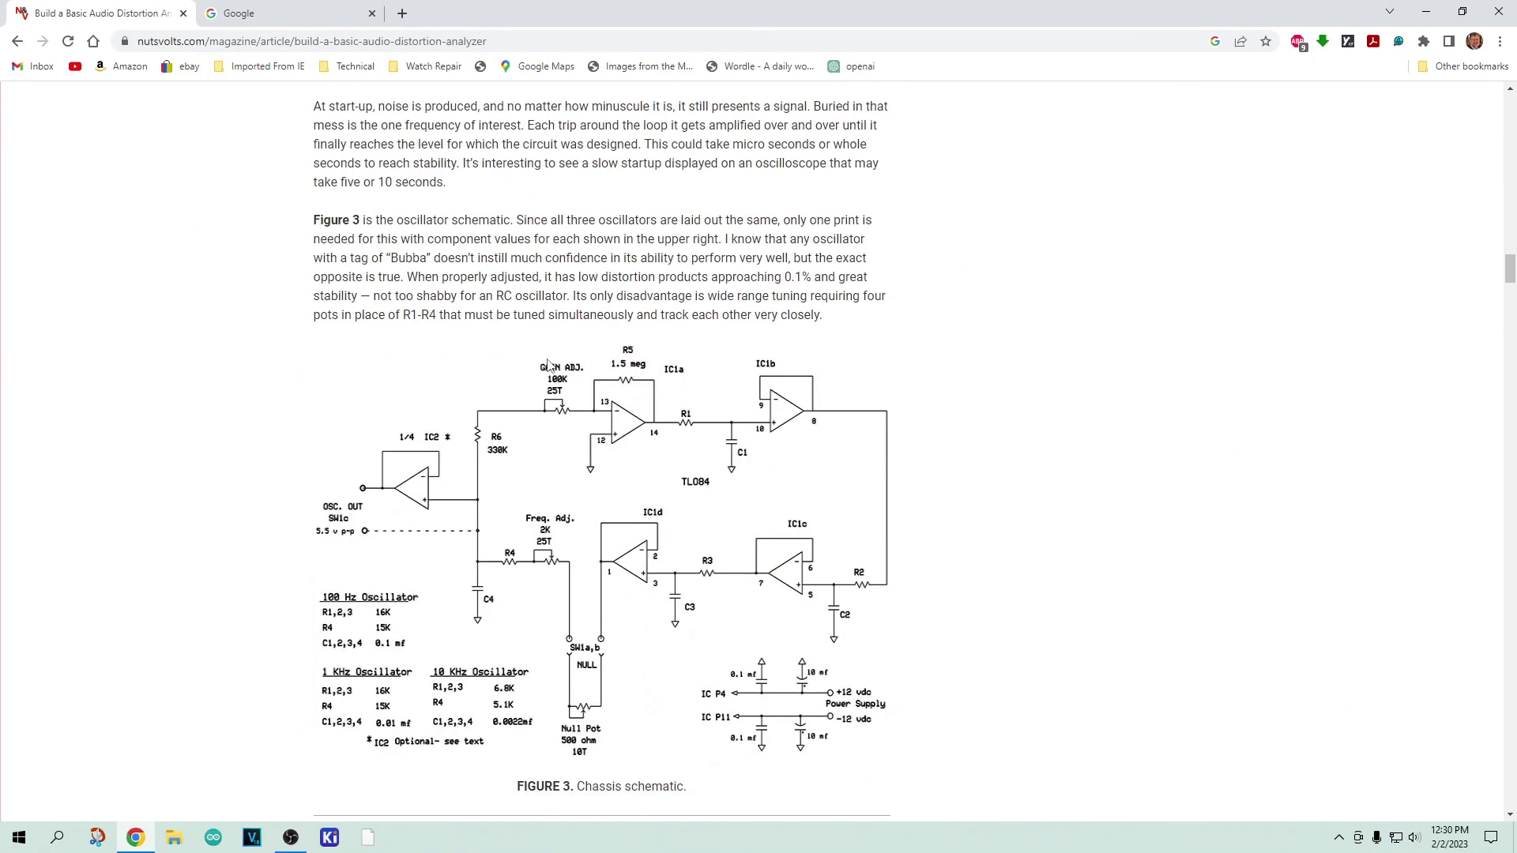
Examine the distortion analyzer article's filter board, filter characteristics, Figure 6 filter schematic and chassis wiring.
{"action": "scroll", "coordinate": [549, 365], "scroll_direction": "down", "scroll_amount": 19}
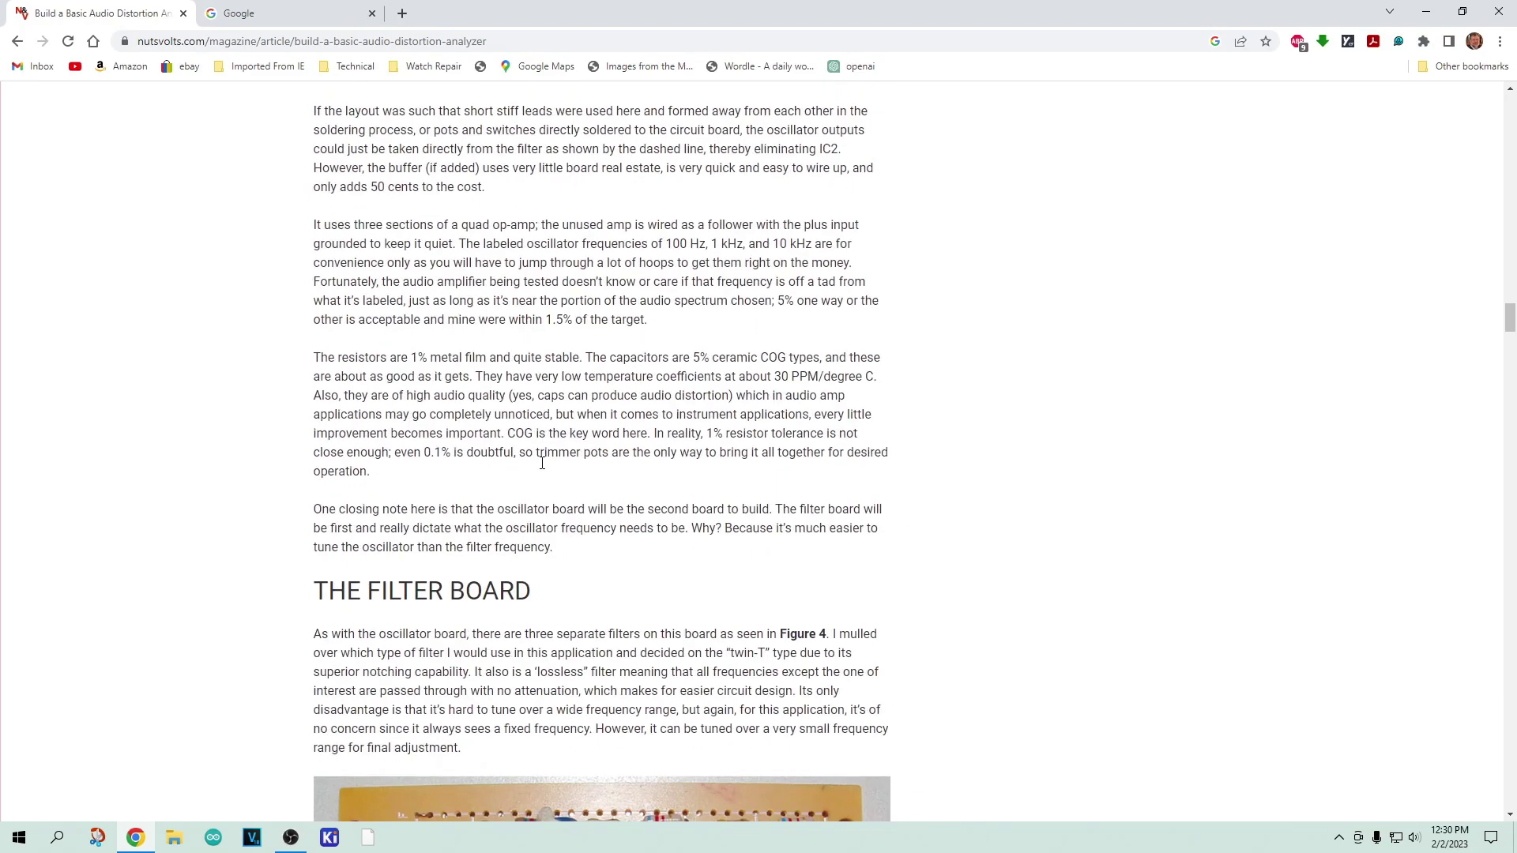
{"action": "scroll", "coordinate": [542, 466], "scroll_direction": "down", "scroll_amount": 2}
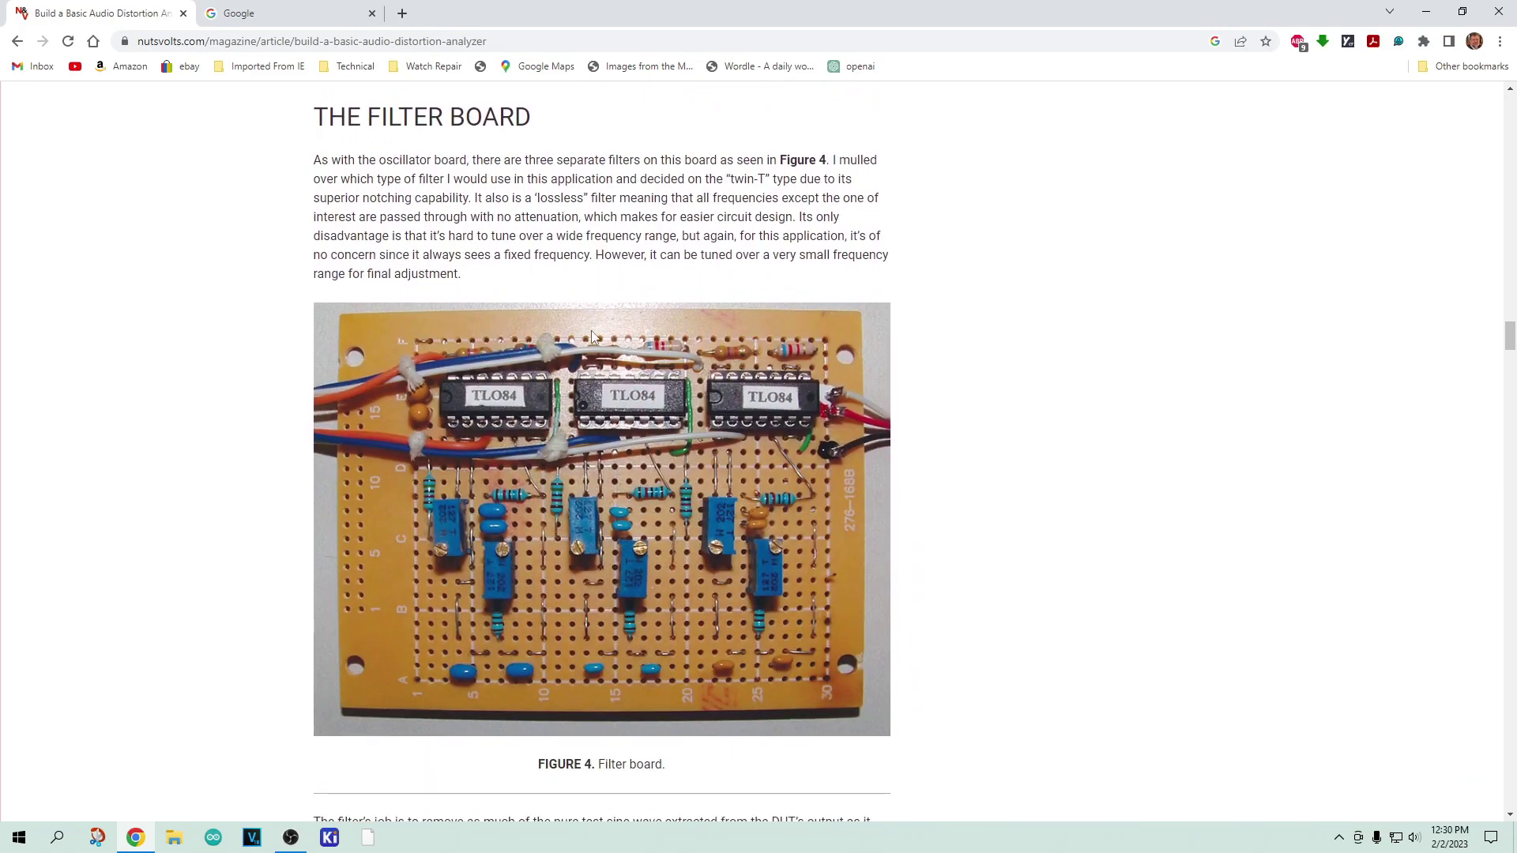
{"action": "scroll", "coordinate": [593, 336], "scroll_direction": "down", "scroll_amount": 9}
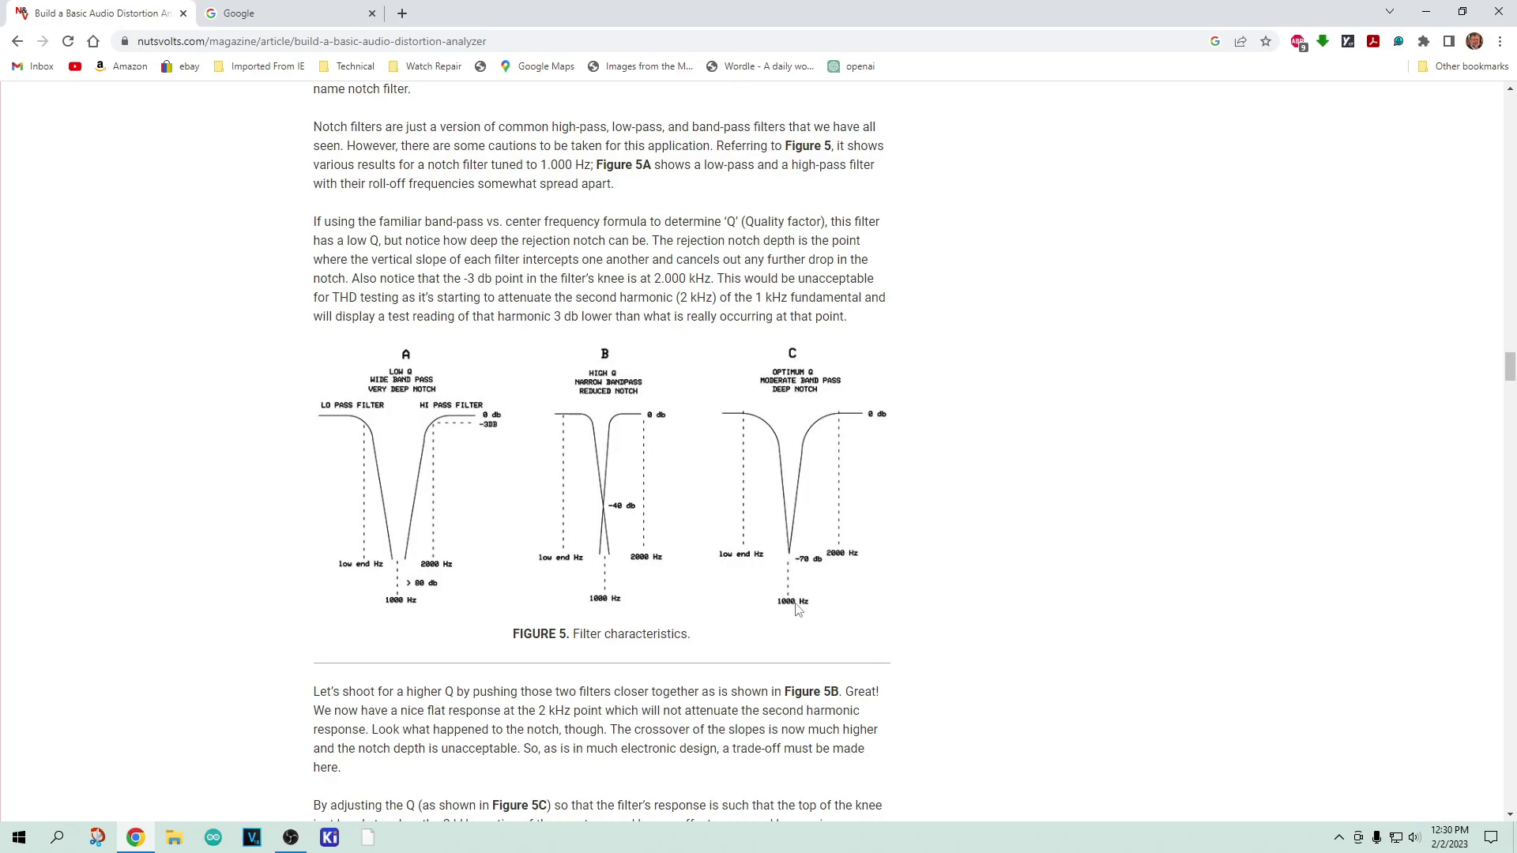
{"action": "scroll", "coordinate": [822, 607], "scroll_direction": "down", "scroll_amount": 4}
{"action": "scroll", "coordinate": [823, 607], "scroll_direction": "down", "scroll_amount": 4}
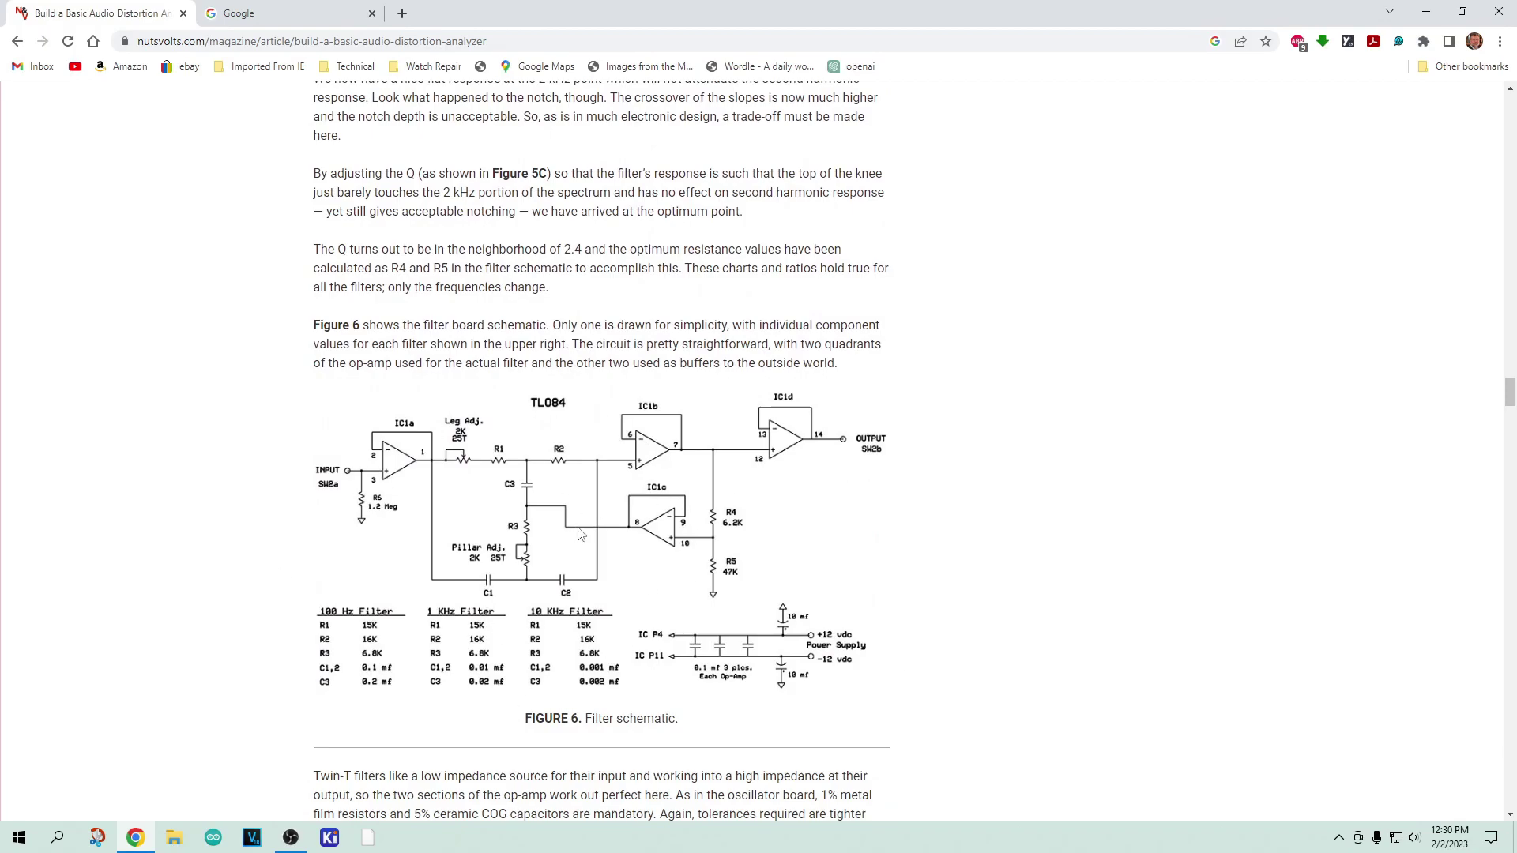
{"action": "scroll", "coordinate": [582, 535], "scroll_direction": "down", "scroll_amount": 2}
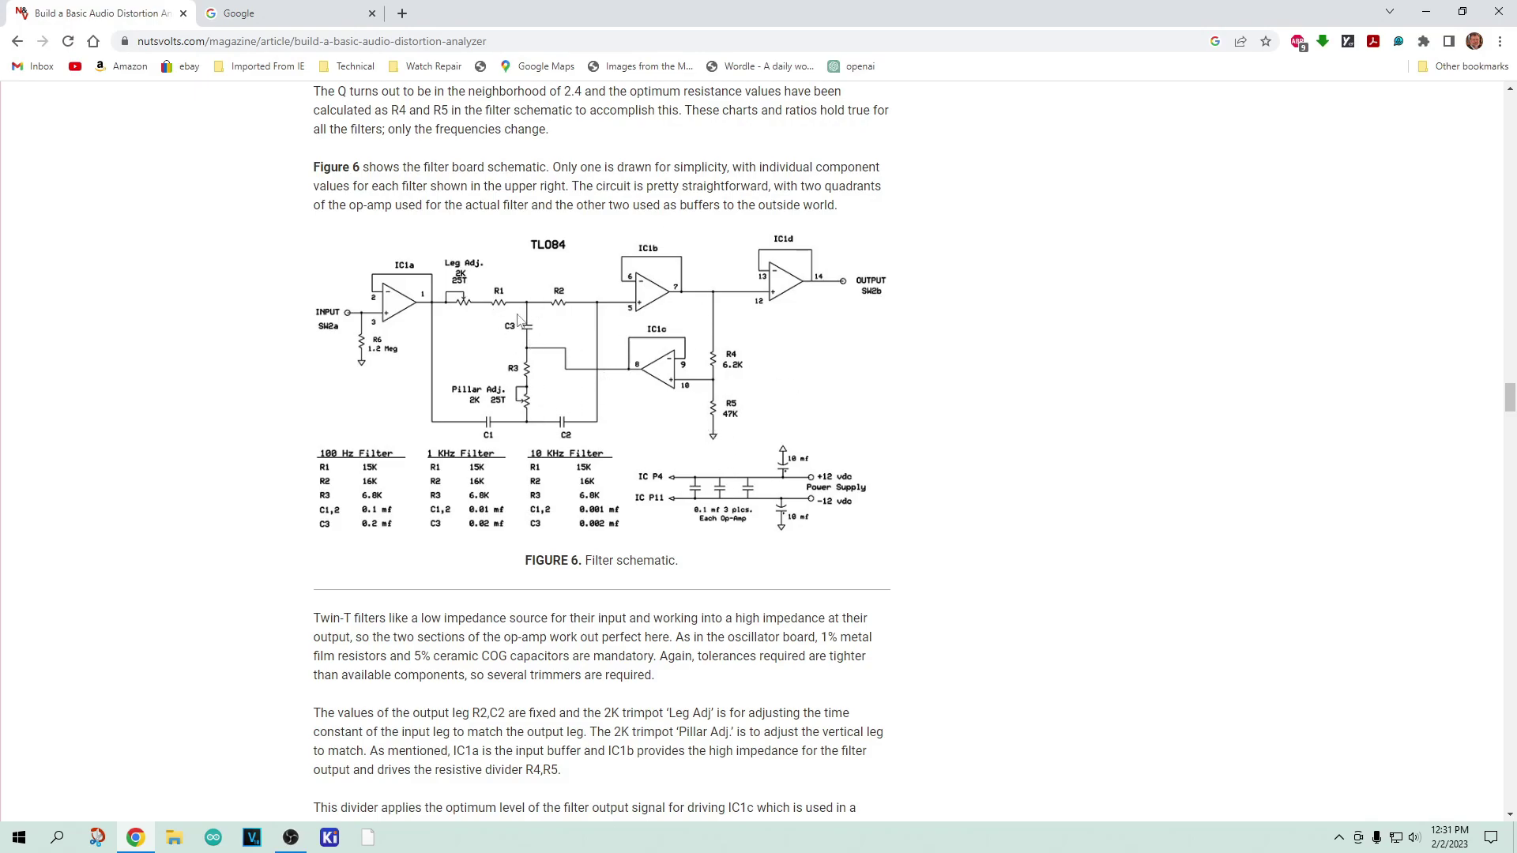
{"action": "scroll", "coordinate": [625, 317], "scroll_direction": "down", "scroll_amount": 15}
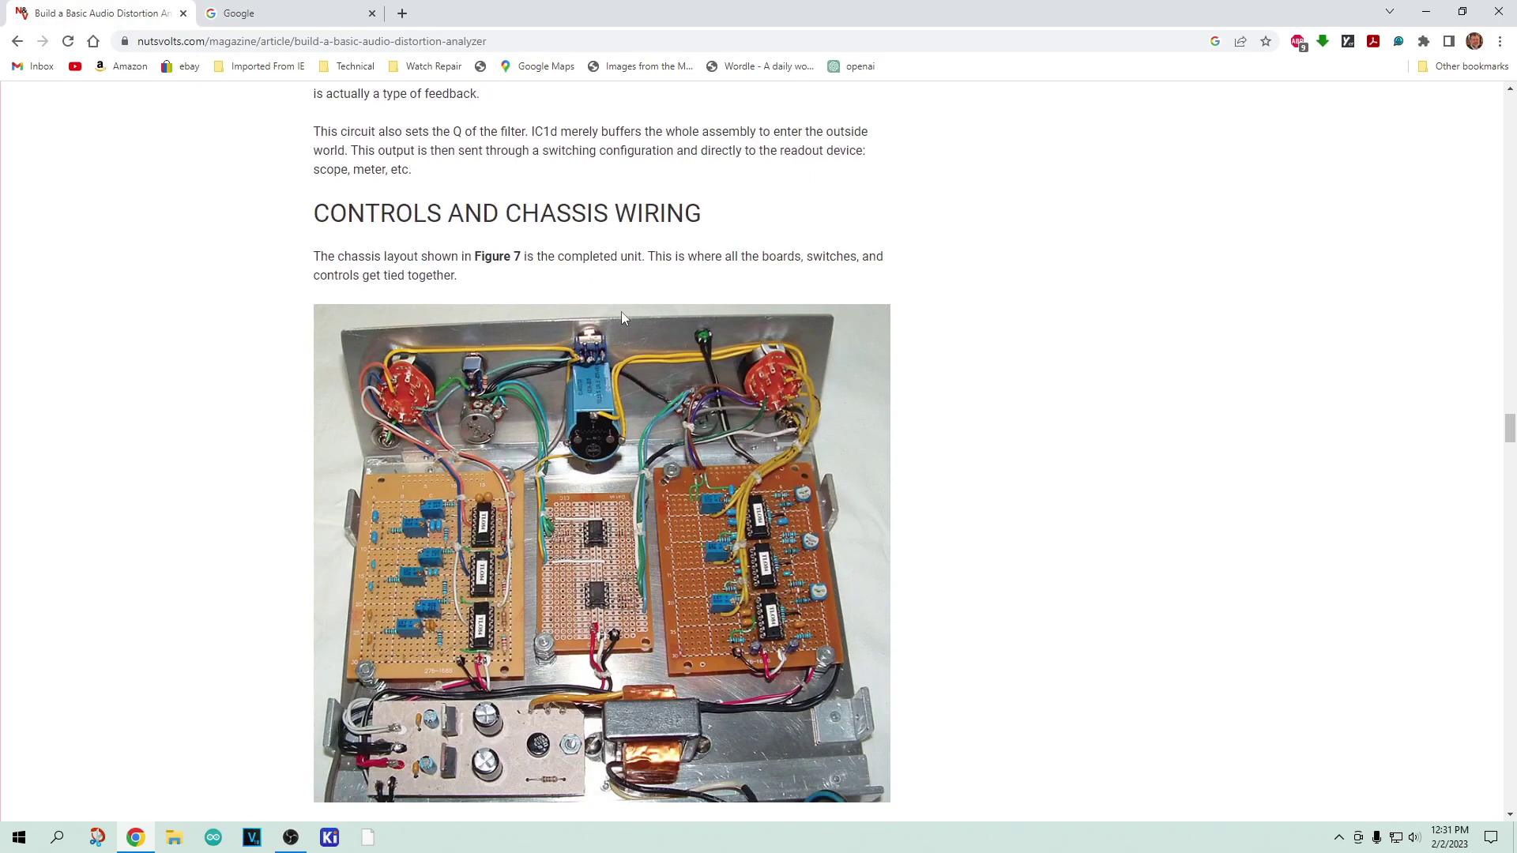
{"action": "scroll", "coordinate": [671, 289], "scroll_direction": "up", "scroll_amount": 15}
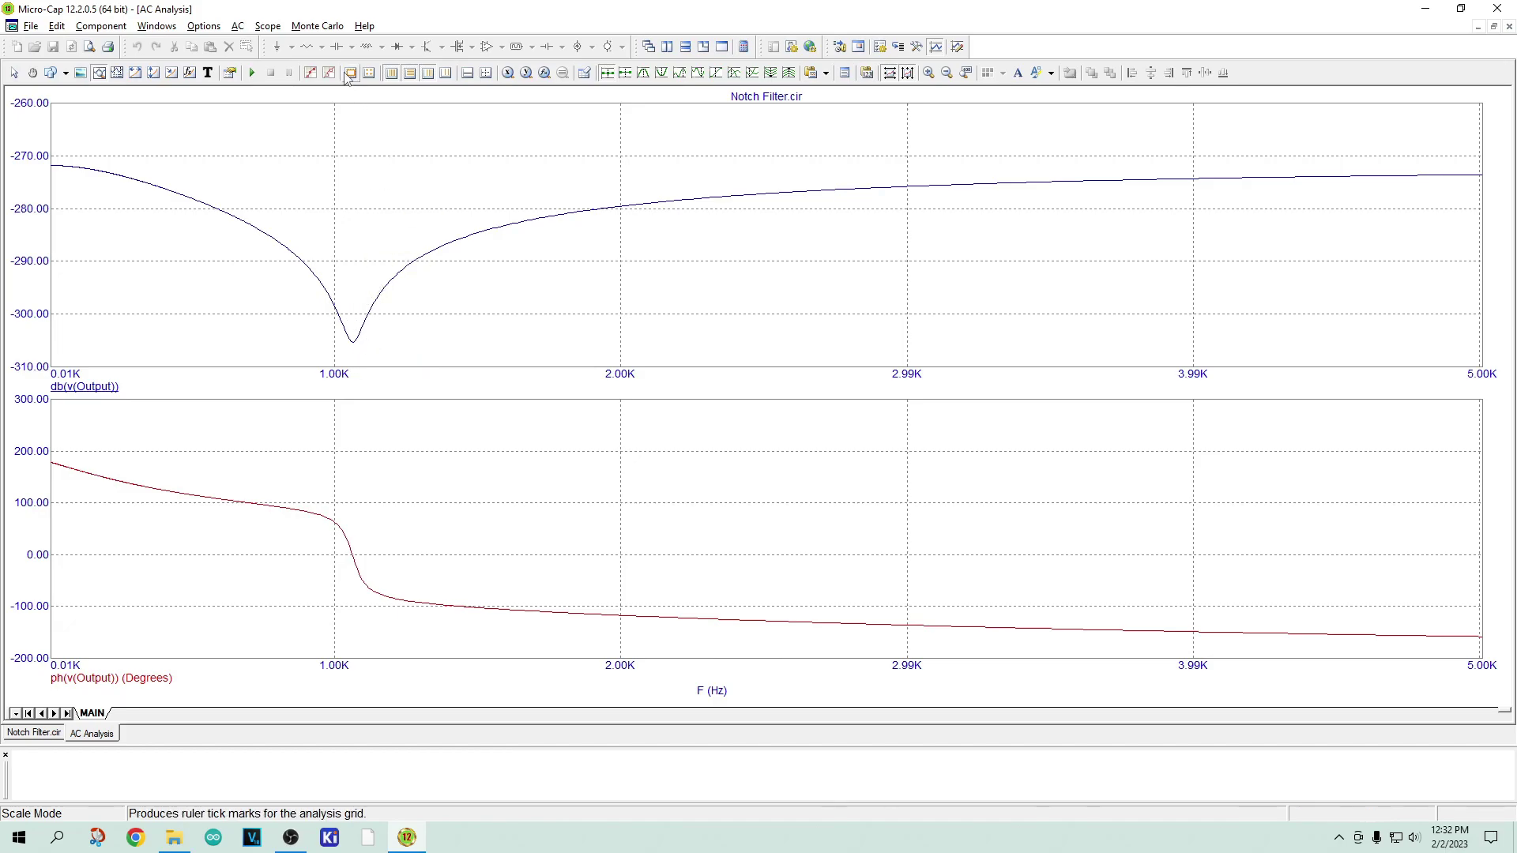
Enable linear stepping of R4 from 10k to 20k in 1k steps and run the notch filter's AC analysis.
{"action": "left_click", "coordinate": [236, 26]}
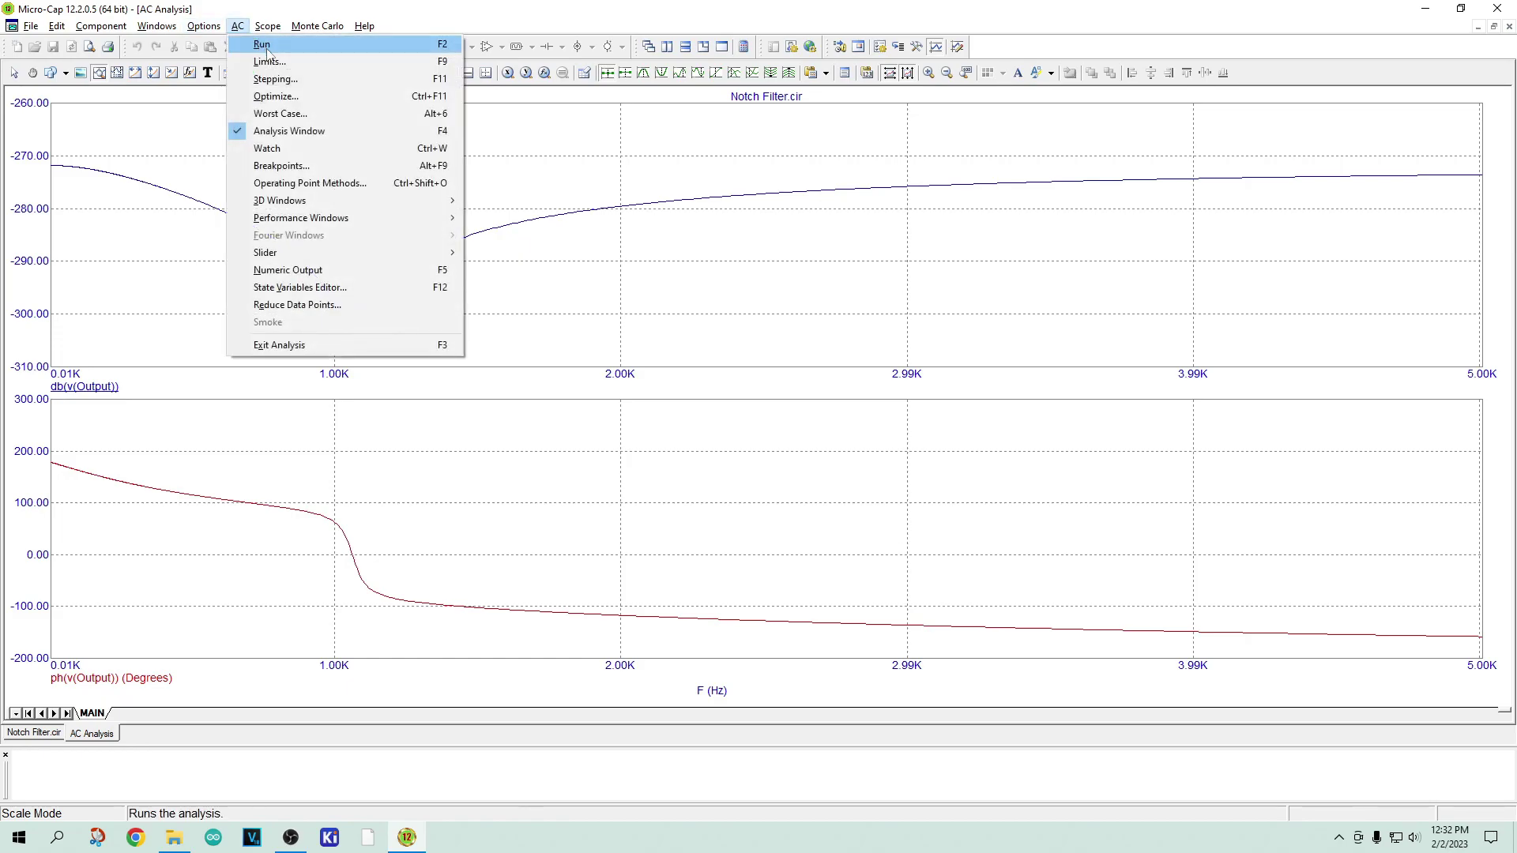
{"action": "left_click", "coordinate": [275, 79]}
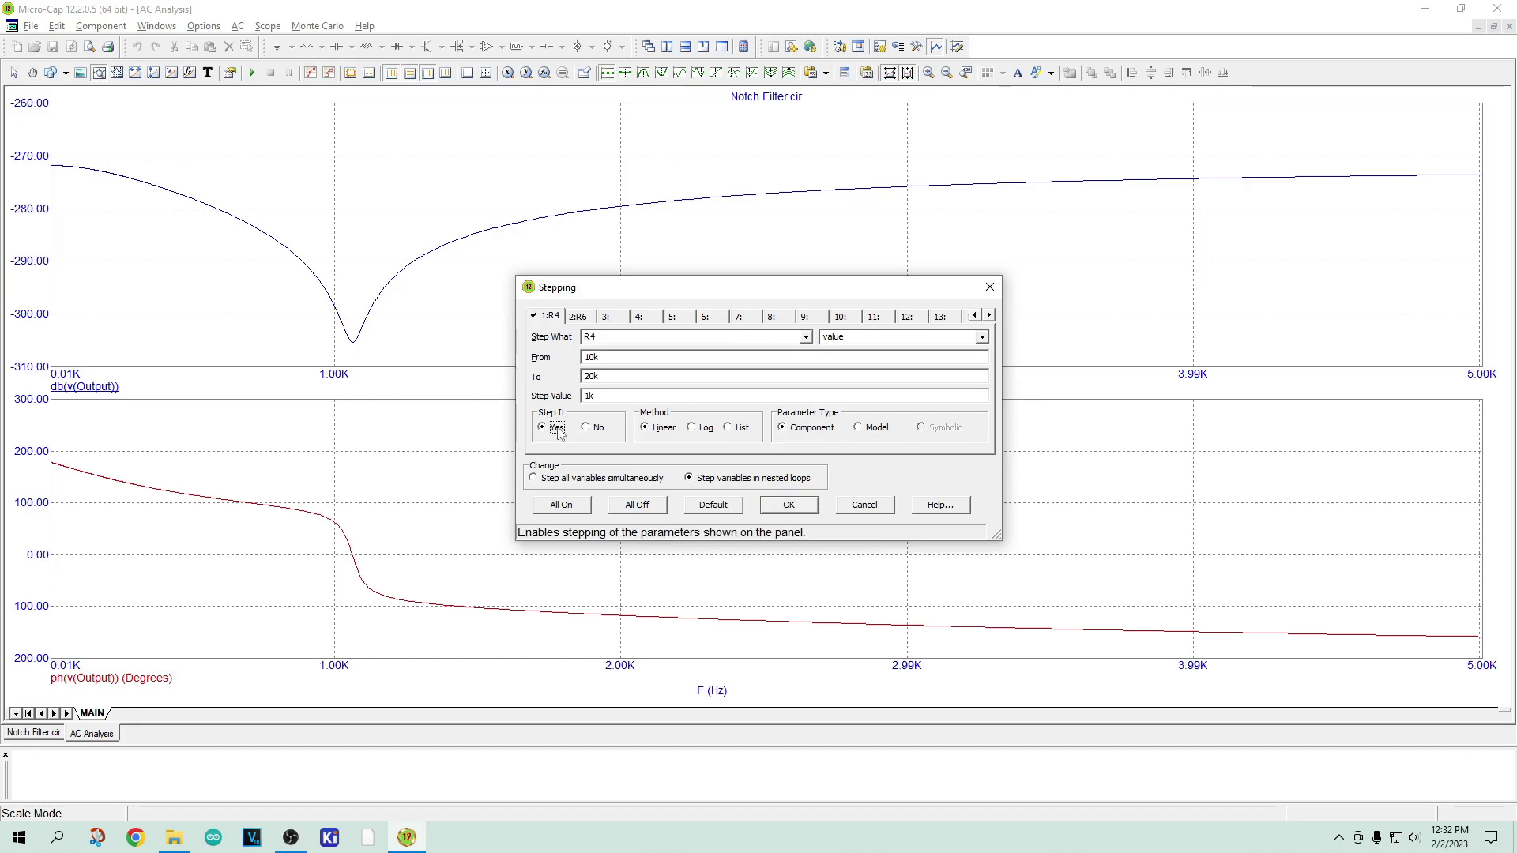
{"action": "left_click", "coordinate": [789, 504]}
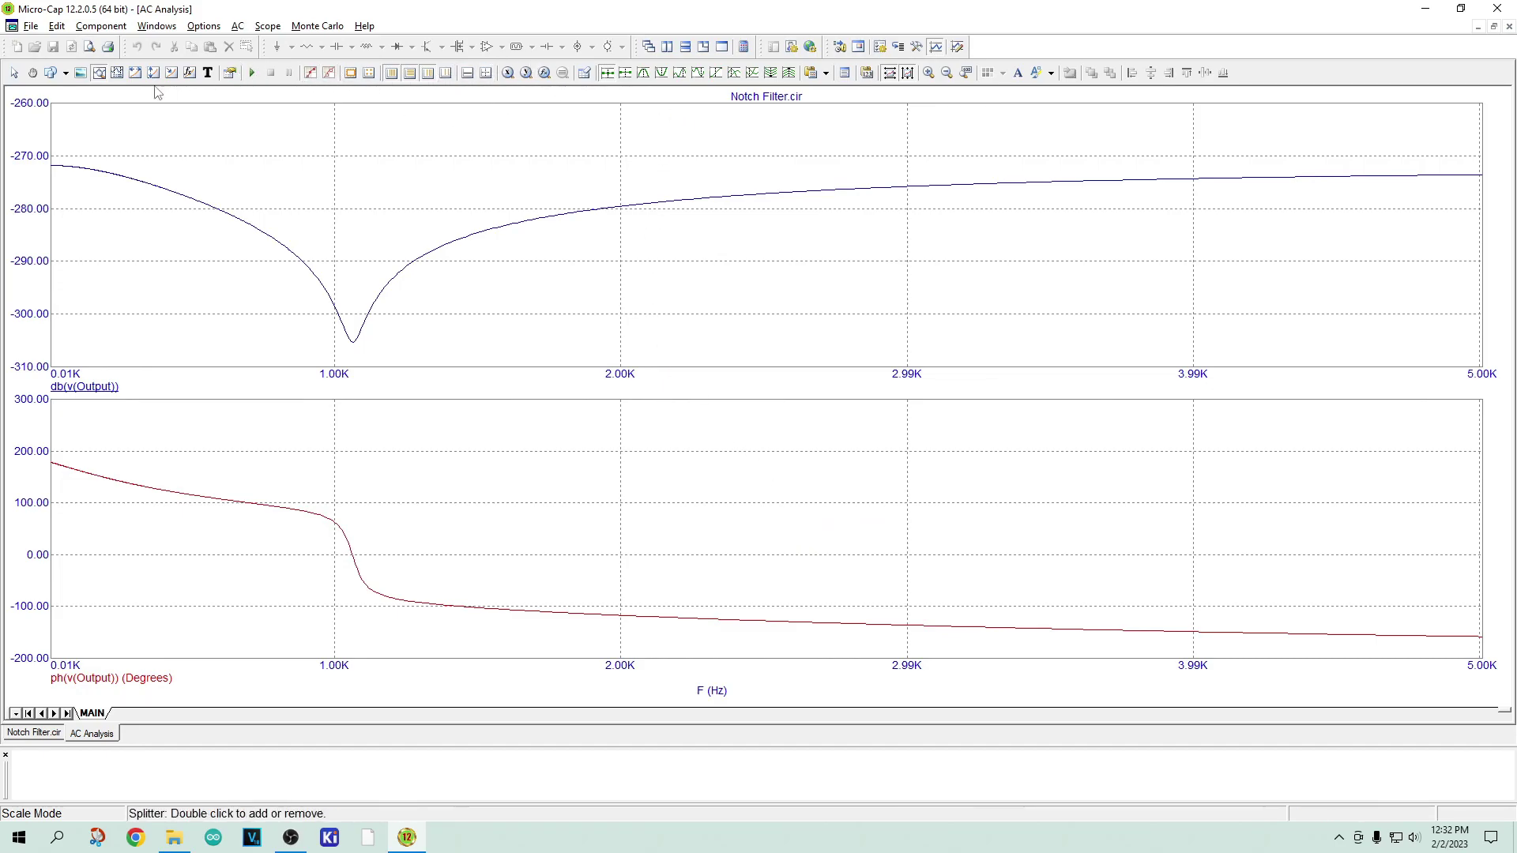
{"action": "left_click", "coordinate": [253, 75]}
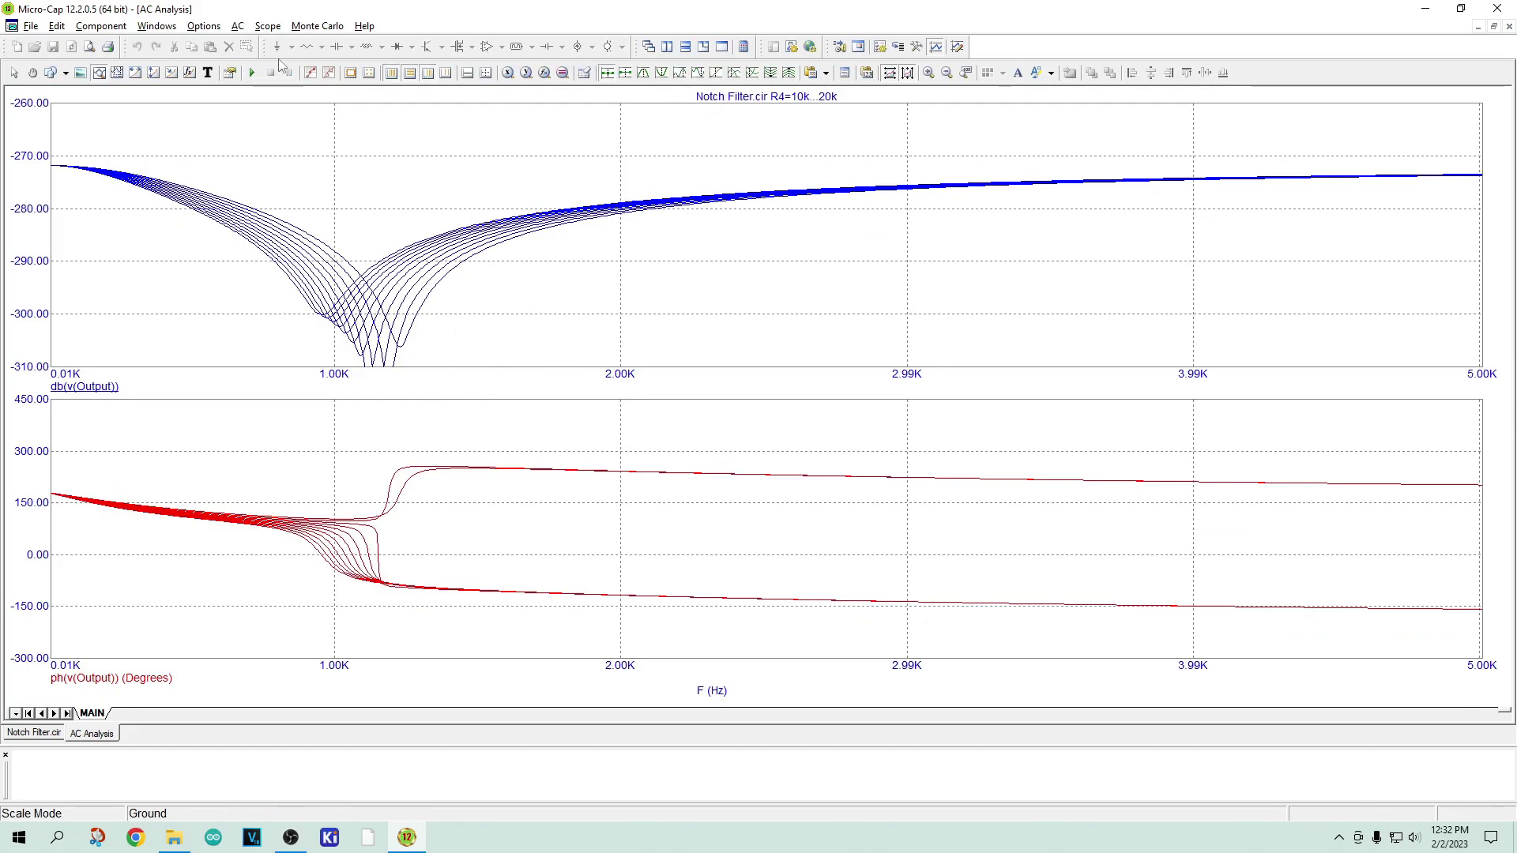
Return to the notch filter schematic to view the circuit, and rerun its AC analysis over the 5000,10 frequency range.
{"action": "key", "text": "F3"}
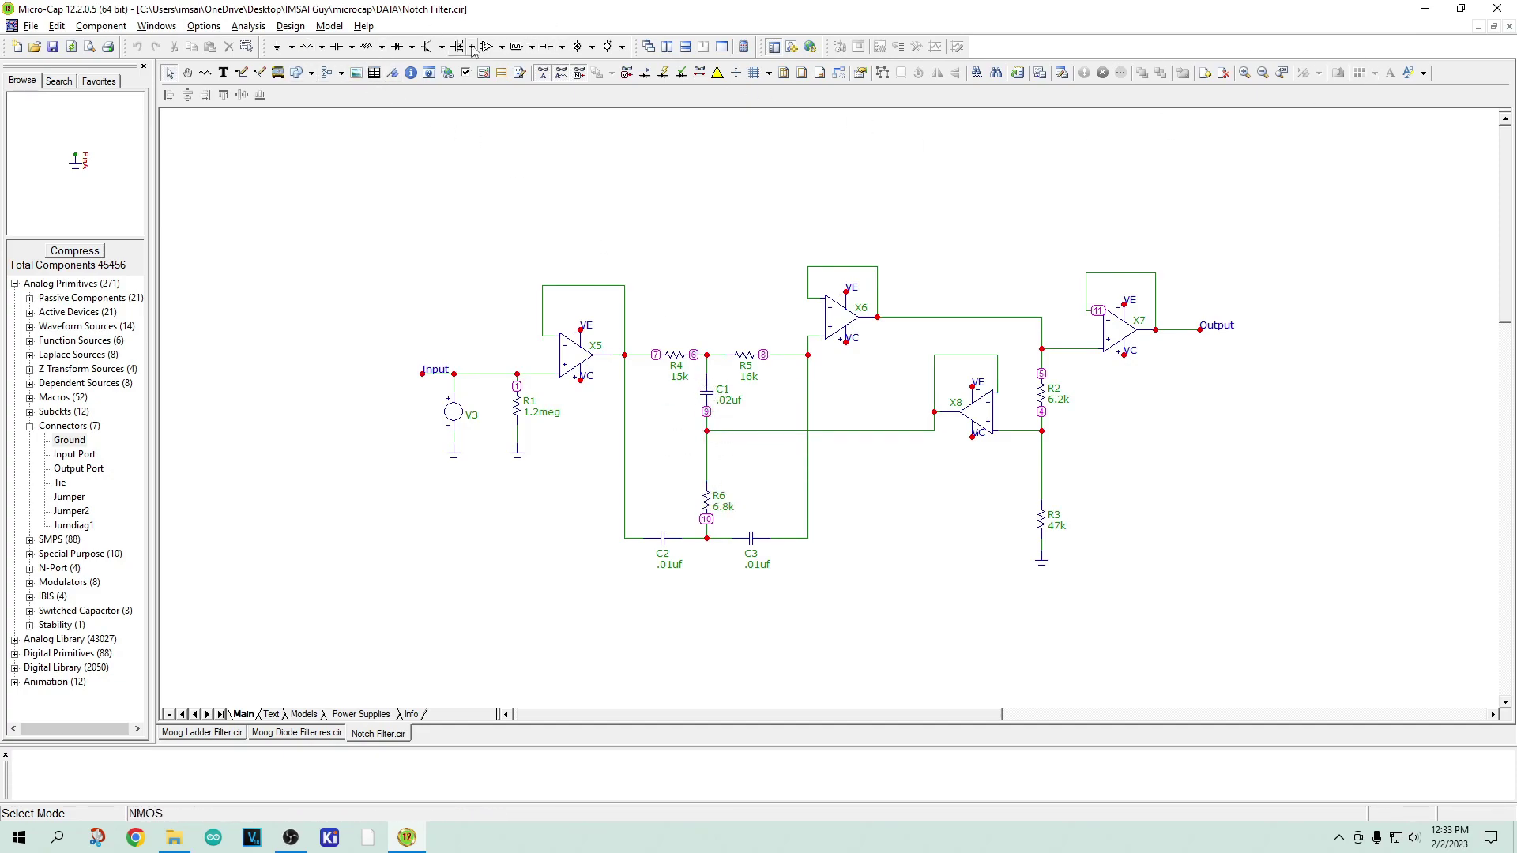
{"action": "left_click", "coordinate": [248, 26]}
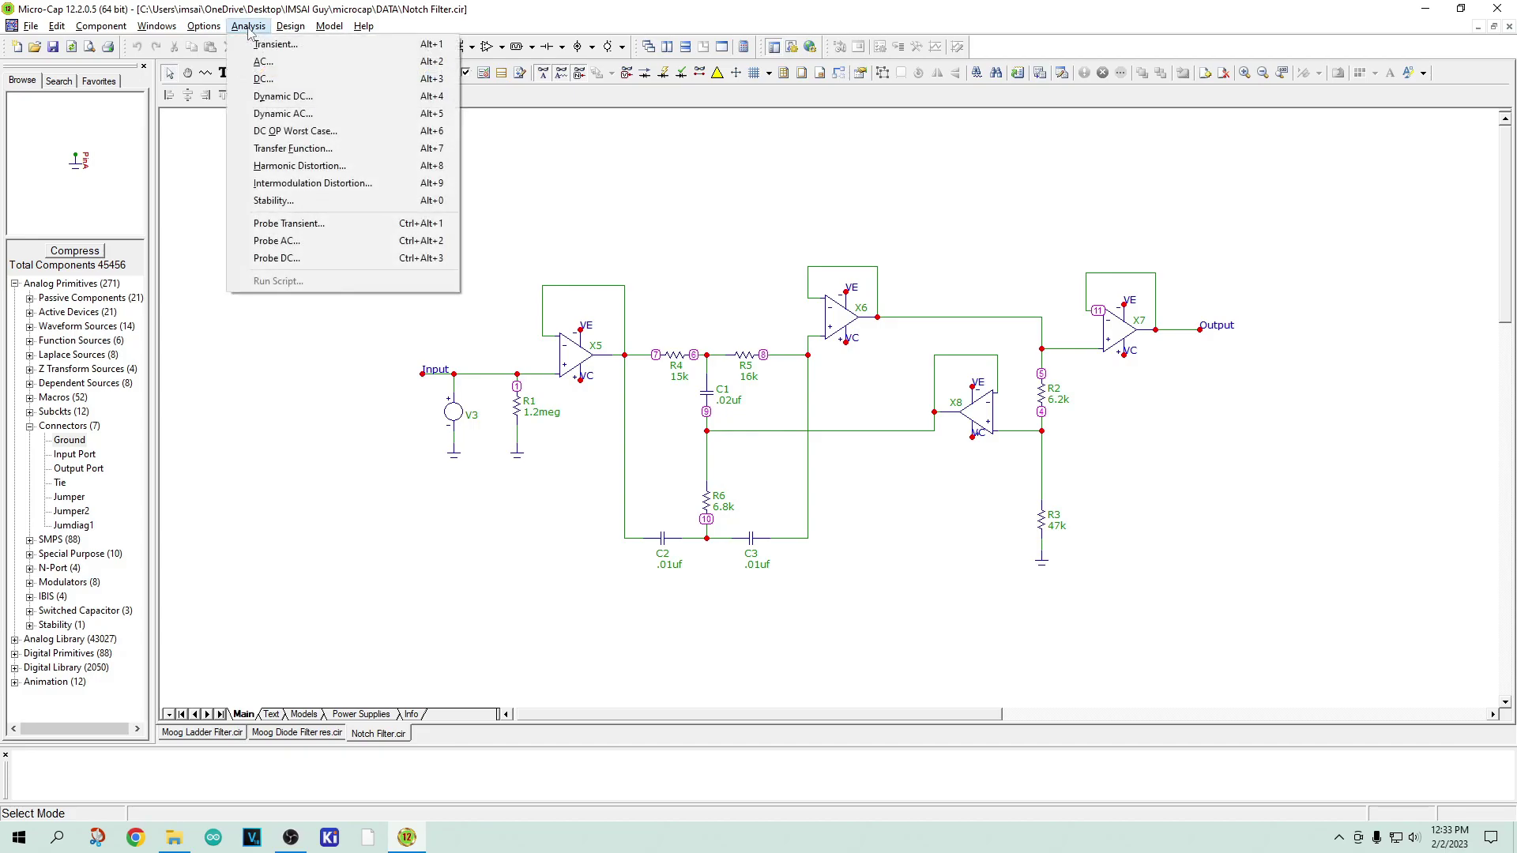
{"action": "left_click", "coordinate": [258, 61]}
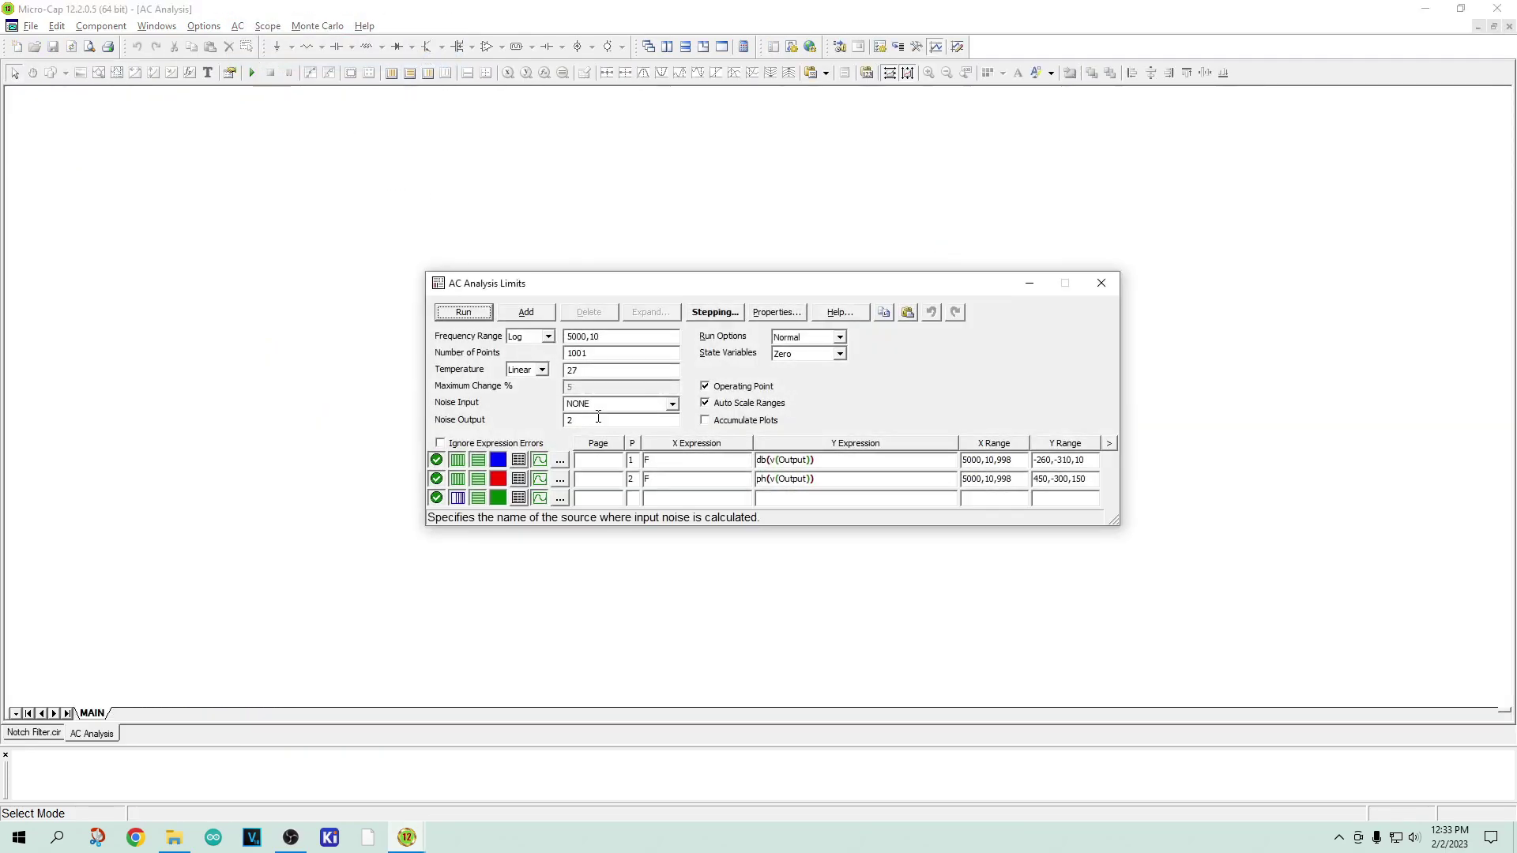
{"action": "left_click", "coordinate": [482, 313]}
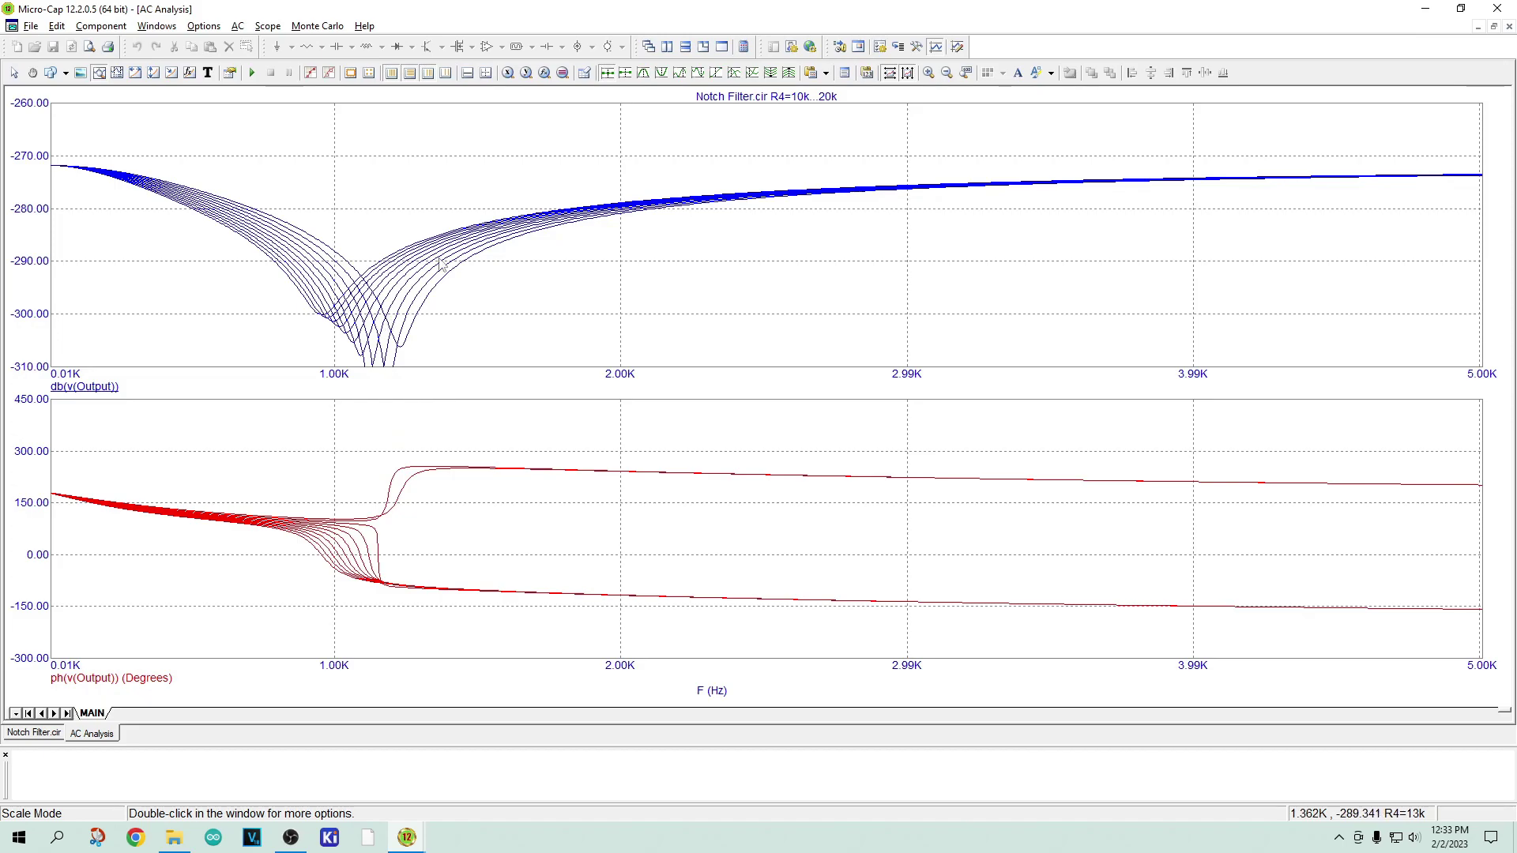
Turn on stepping for both R4 (10k to 20k) and R6 (5k to 10k) in 1k steps, and rerun the AC analysis.
{"action": "left_click", "coordinate": [239, 27]}
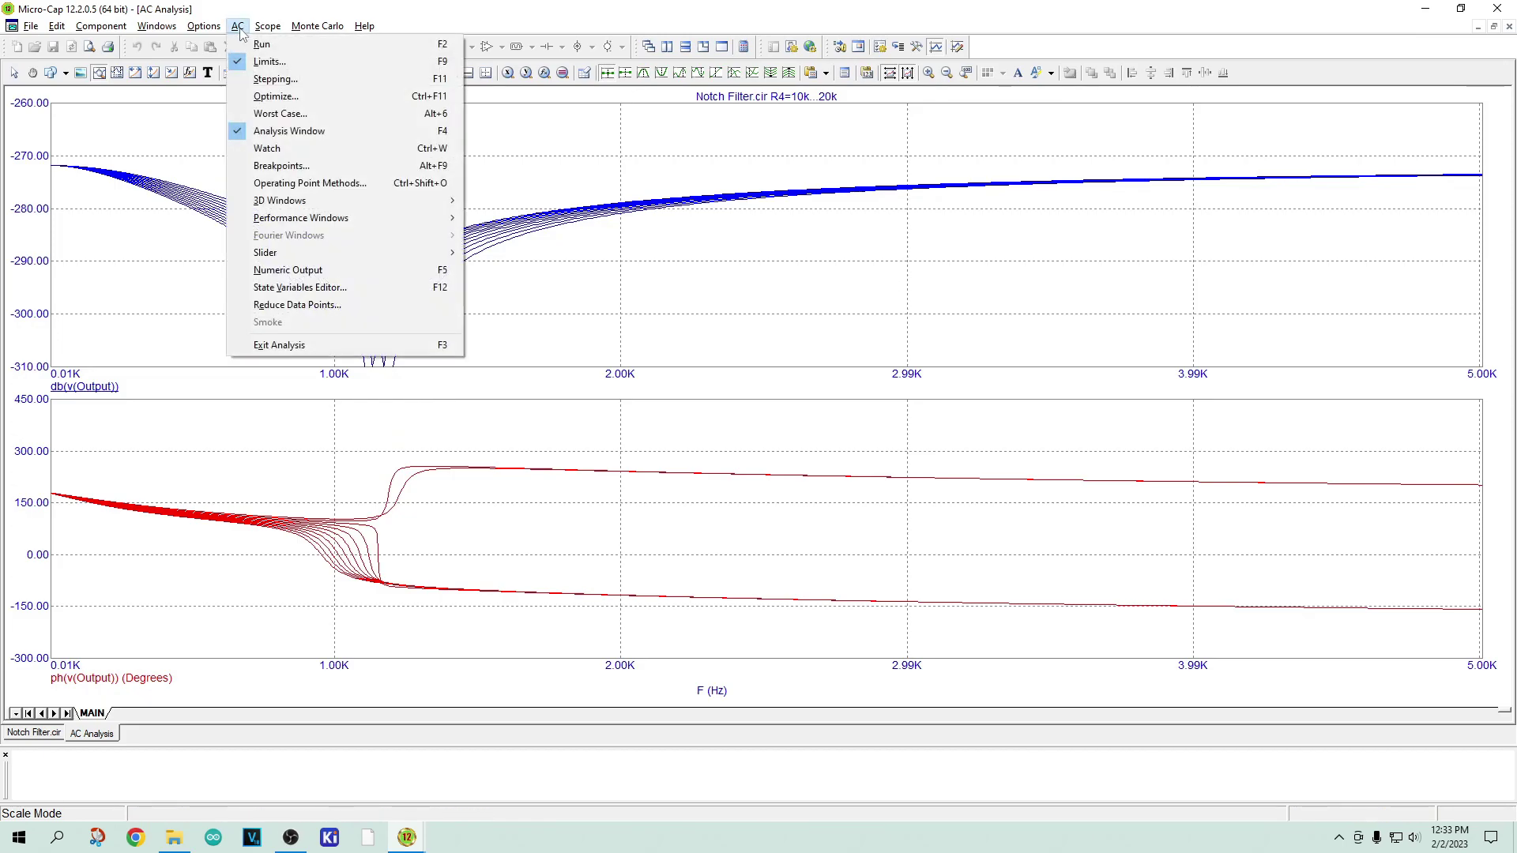
{"action": "left_click", "coordinate": [274, 79]}
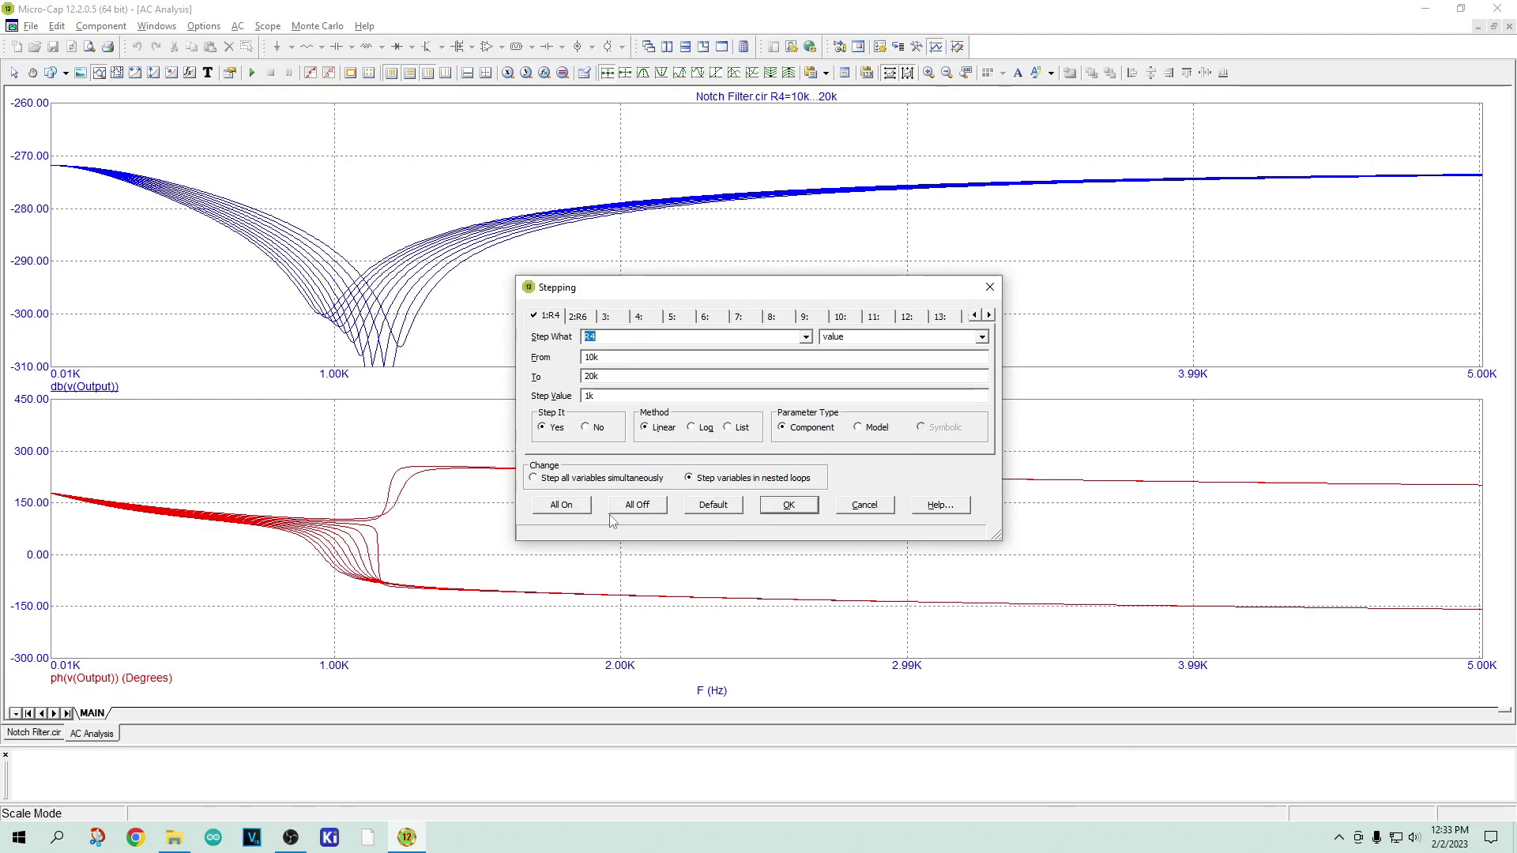
{"action": "left_click", "coordinate": [585, 427]}
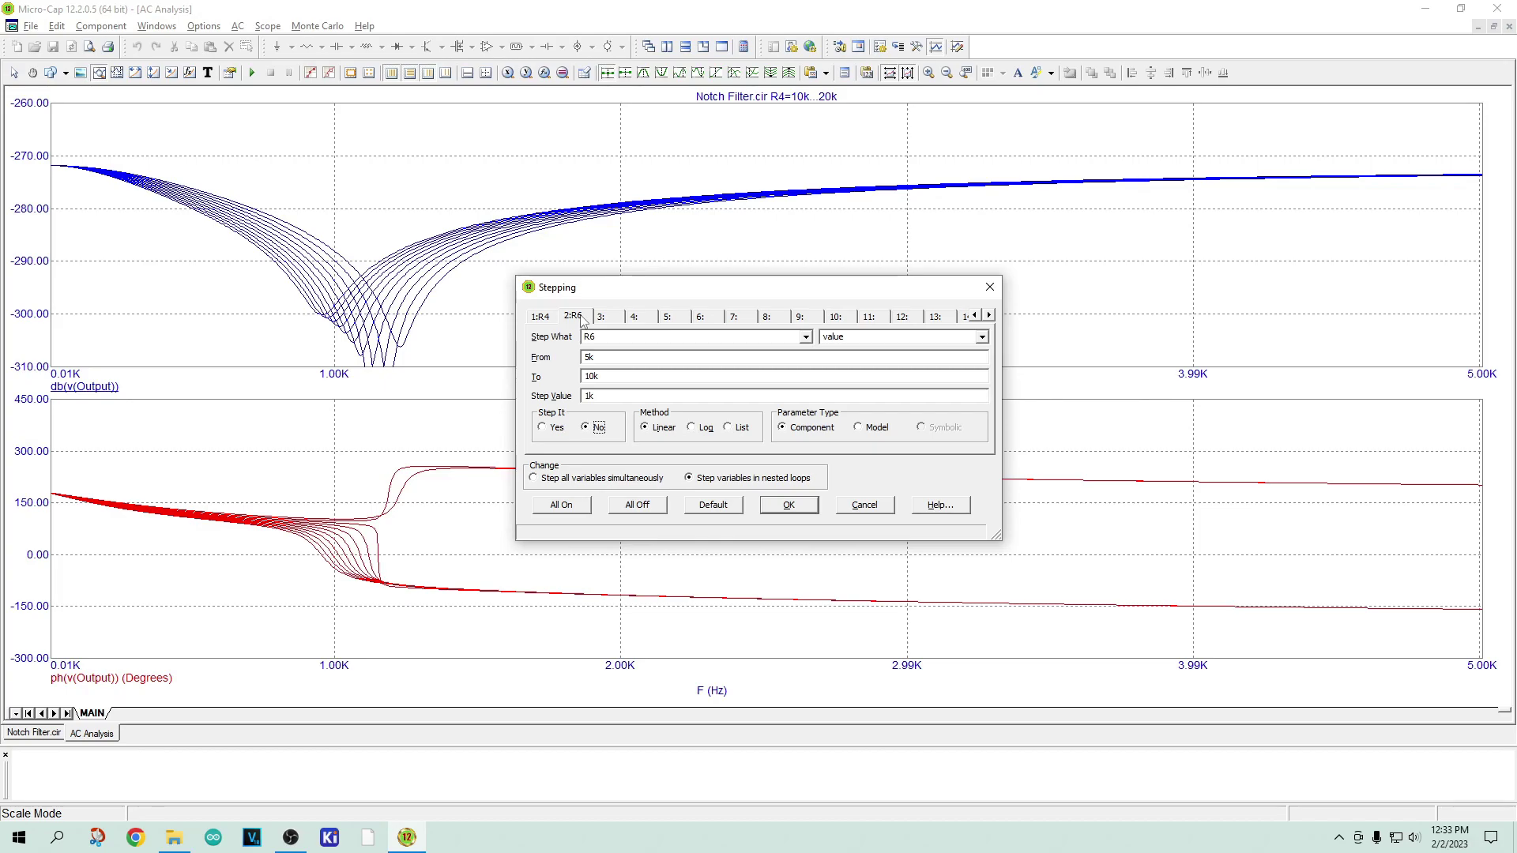
{"action": "left_click", "coordinate": [573, 507]}
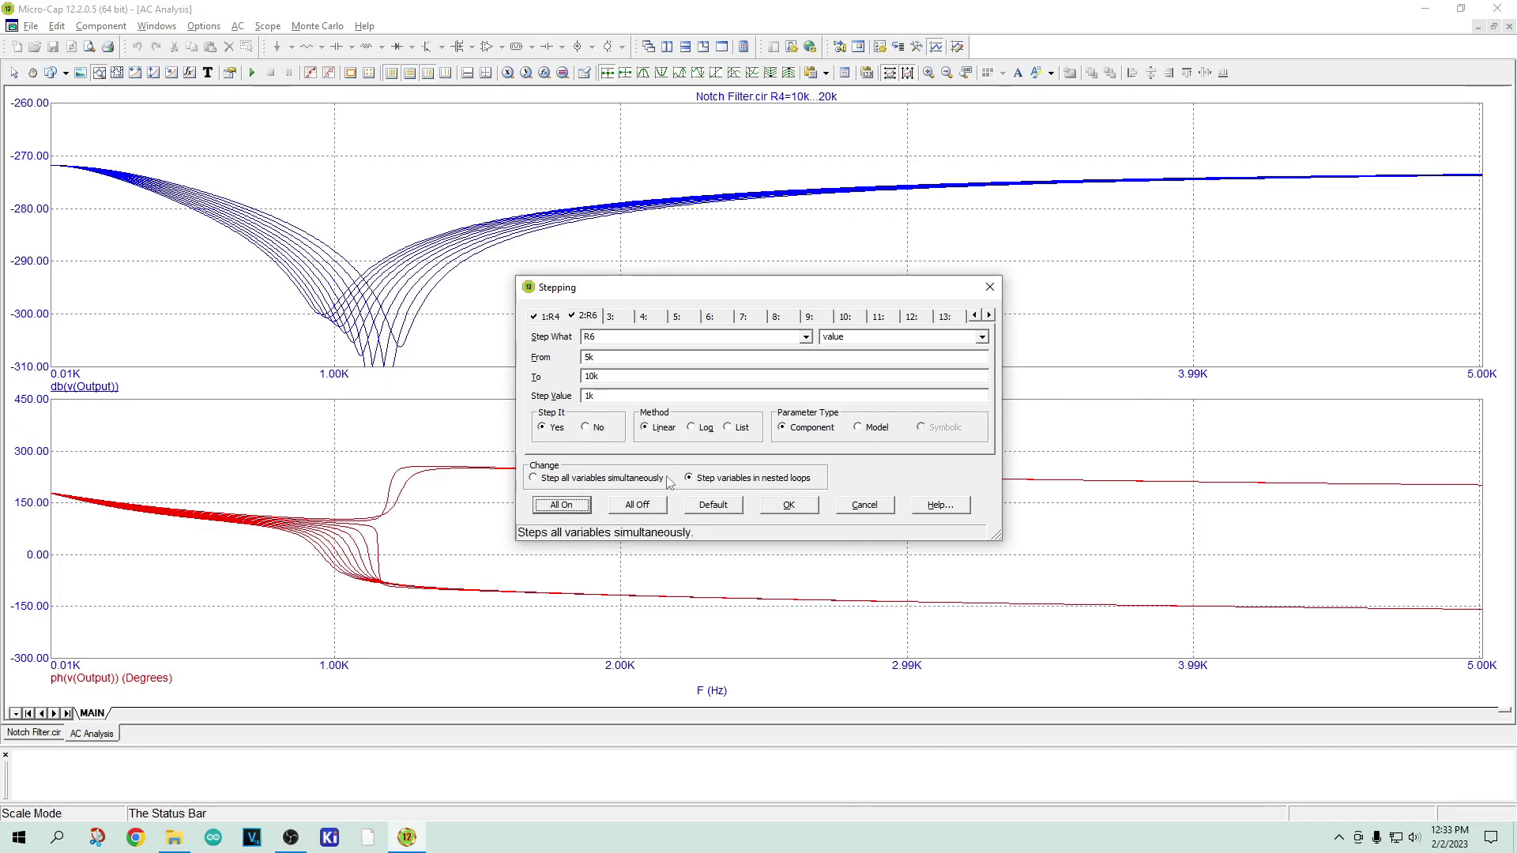
{"action": "left_click", "coordinate": [798, 508]}
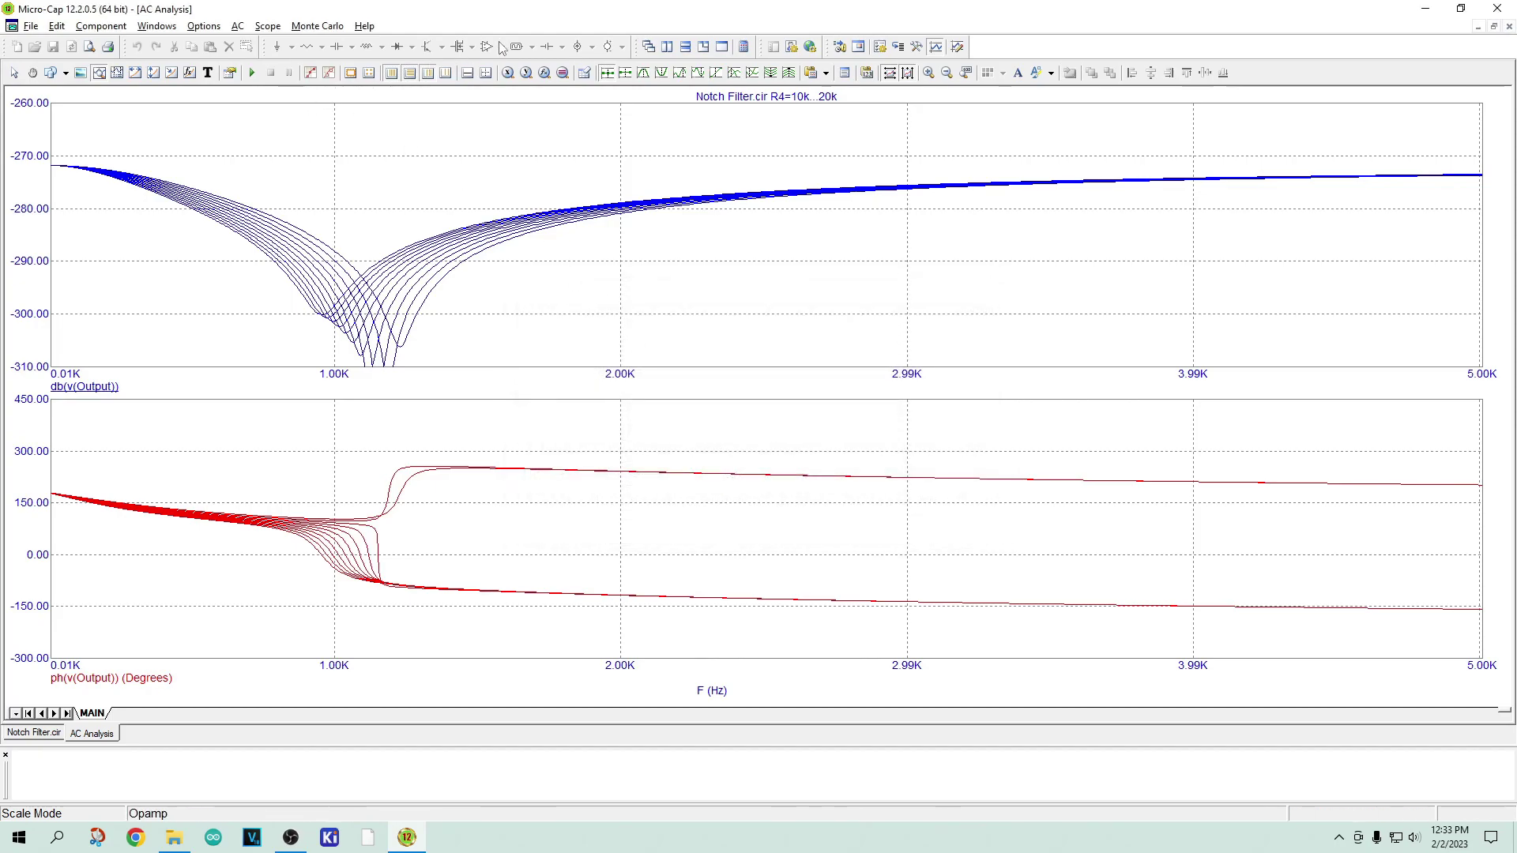
{"action": "left_click", "coordinate": [252, 72]}
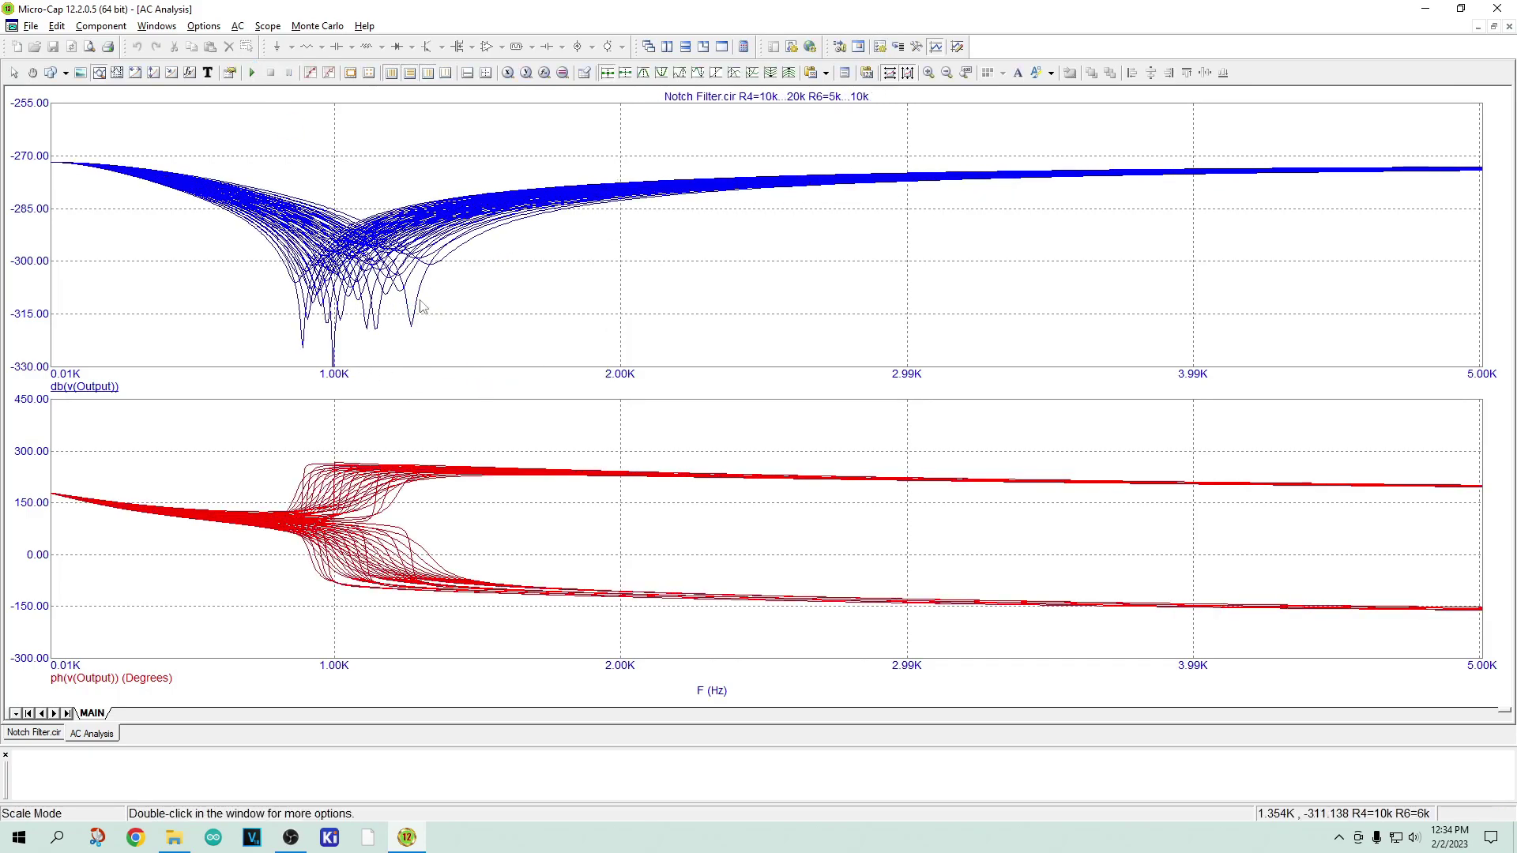
{"action": "mouse_move", "coordinate": [289, 311]}
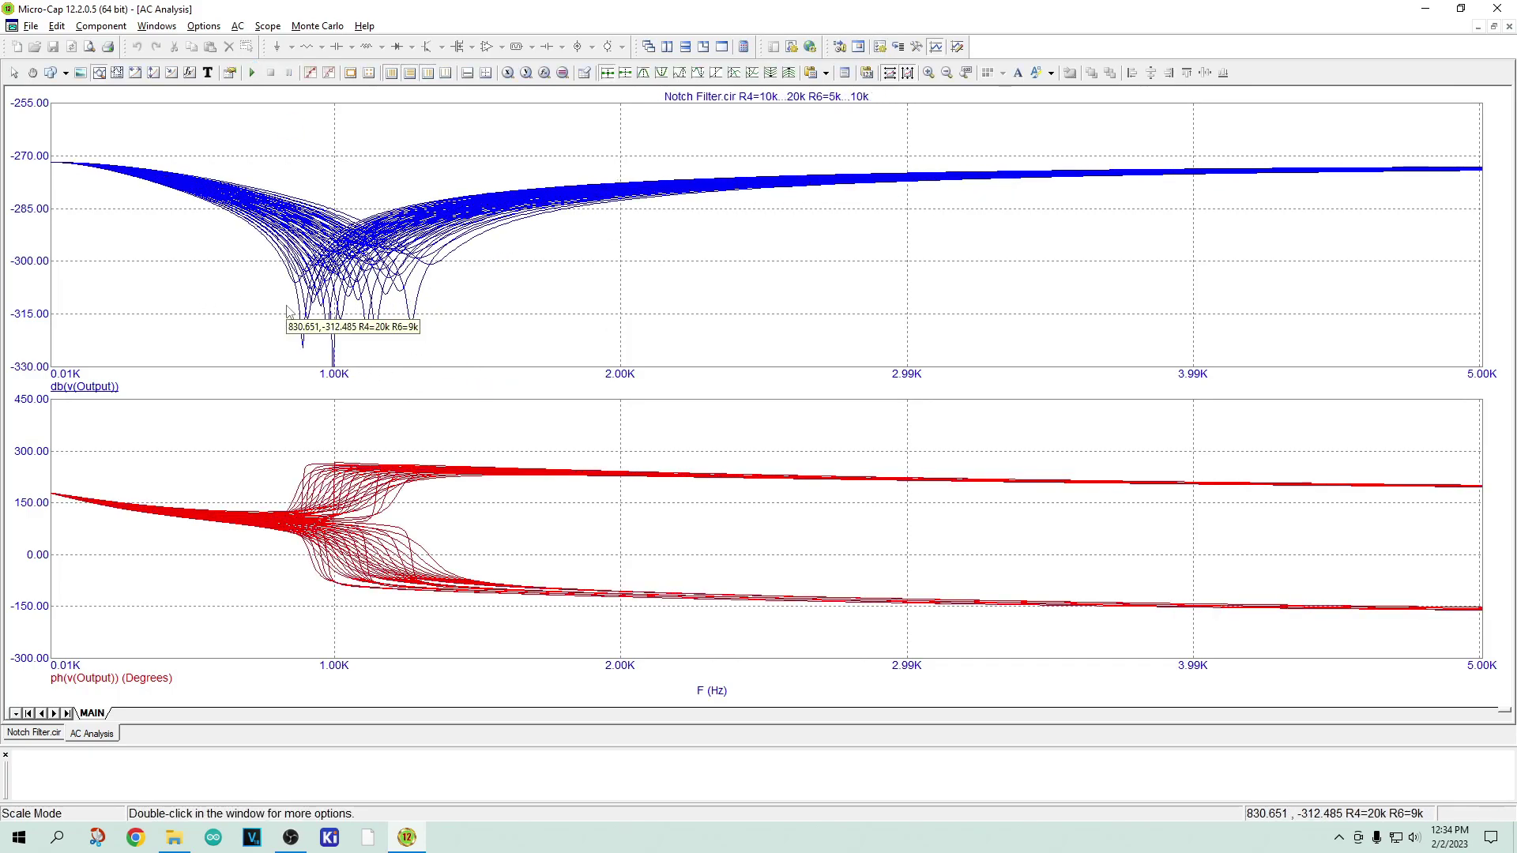
{"action": "mouse_move", "coordinate": [514, 357]}
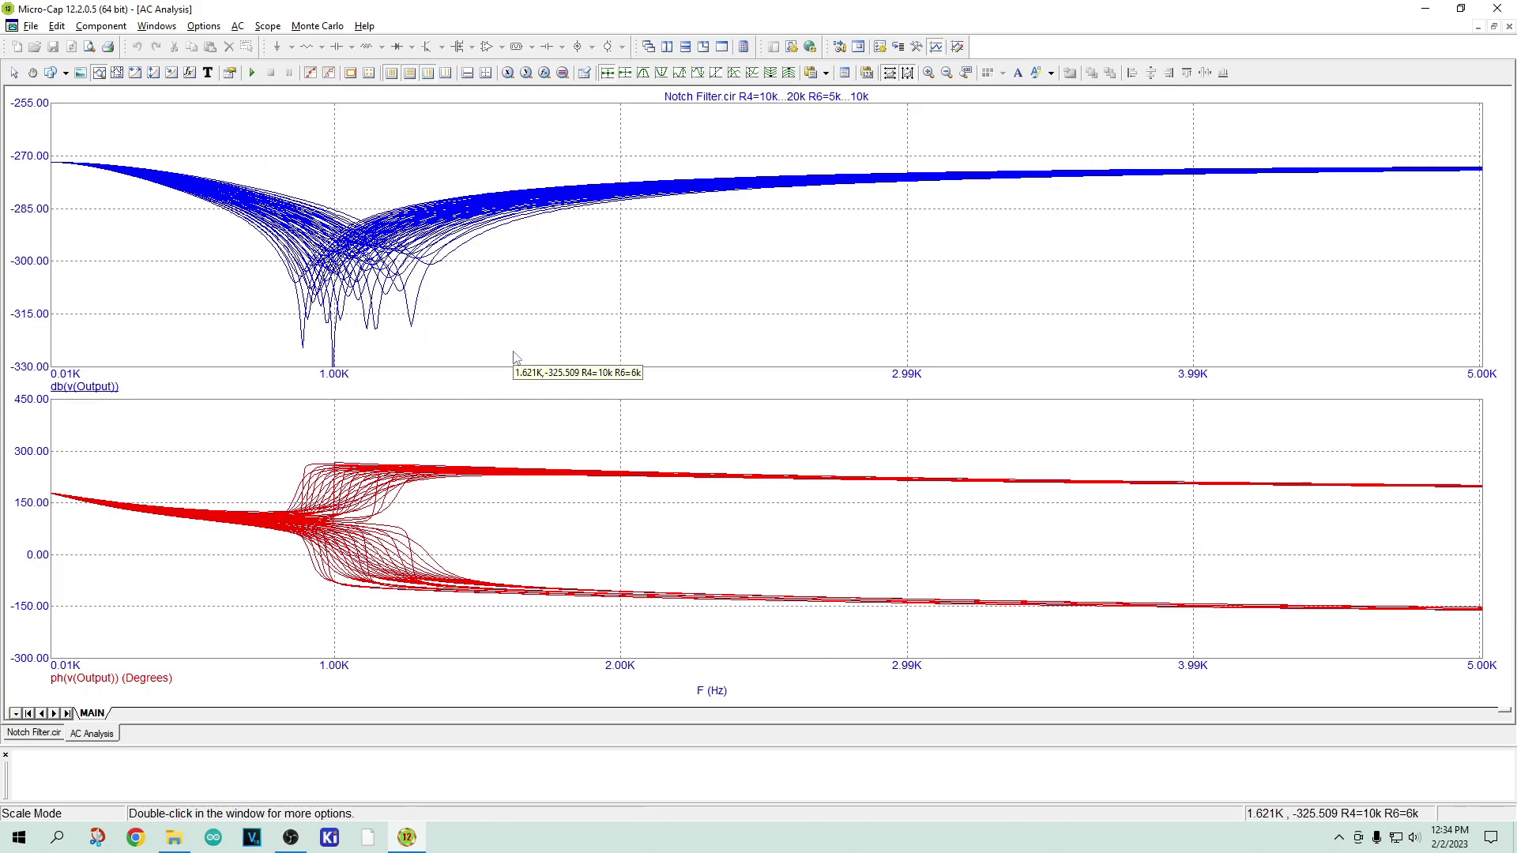
{"action": "mouse_move", "coordinate": [542, 334]}
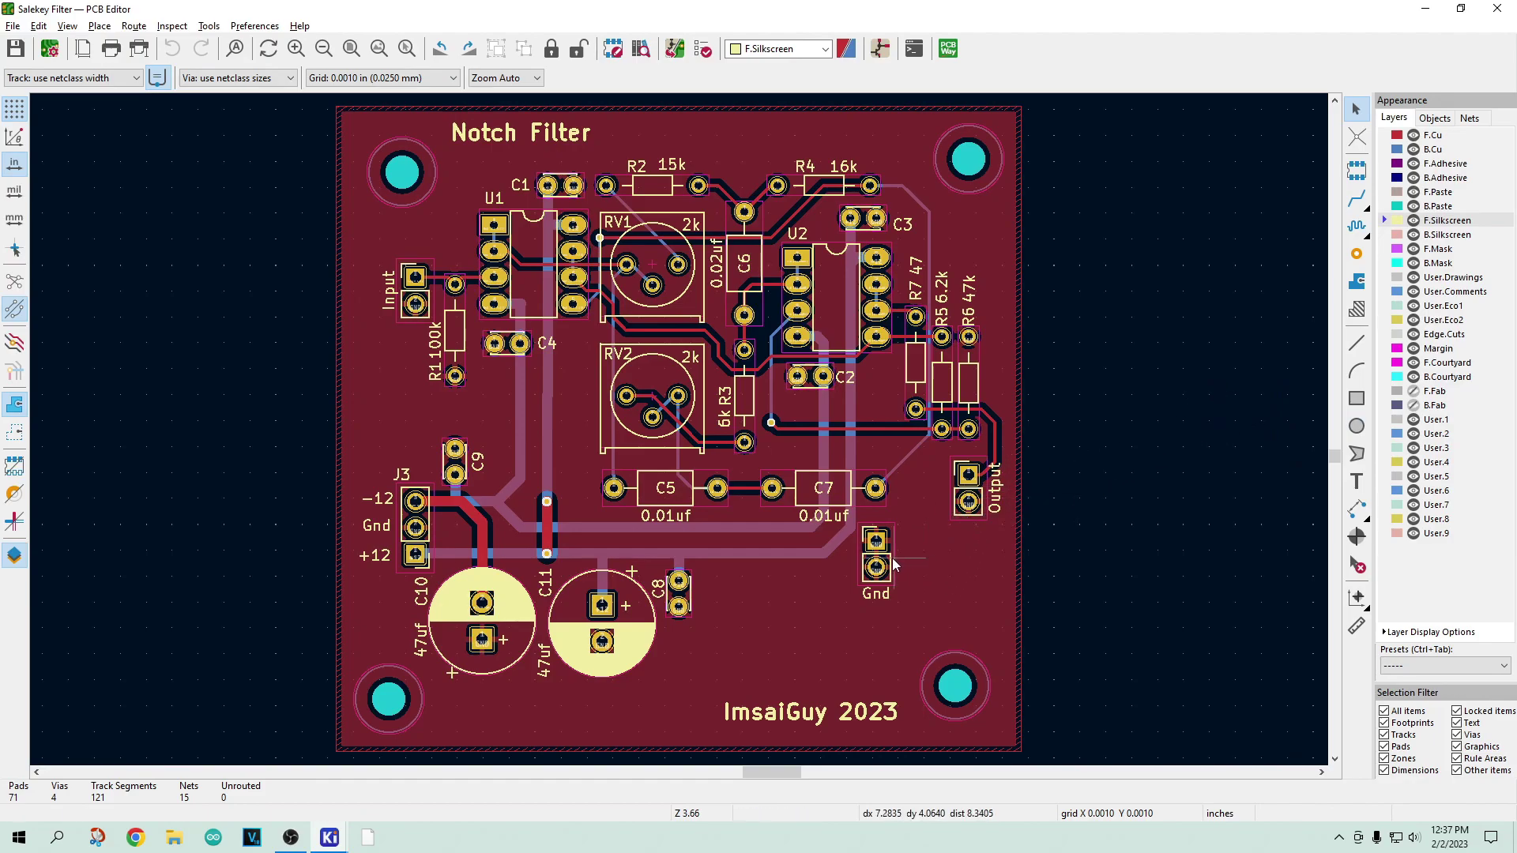
Inspect the Gnd header and its pad connections on the Notch Filter board in the KiCad PCB Editor.
{"action": "scroll", "coordinate": [889, 553], "scroll_direction": "up", "scroll_amount": 5}
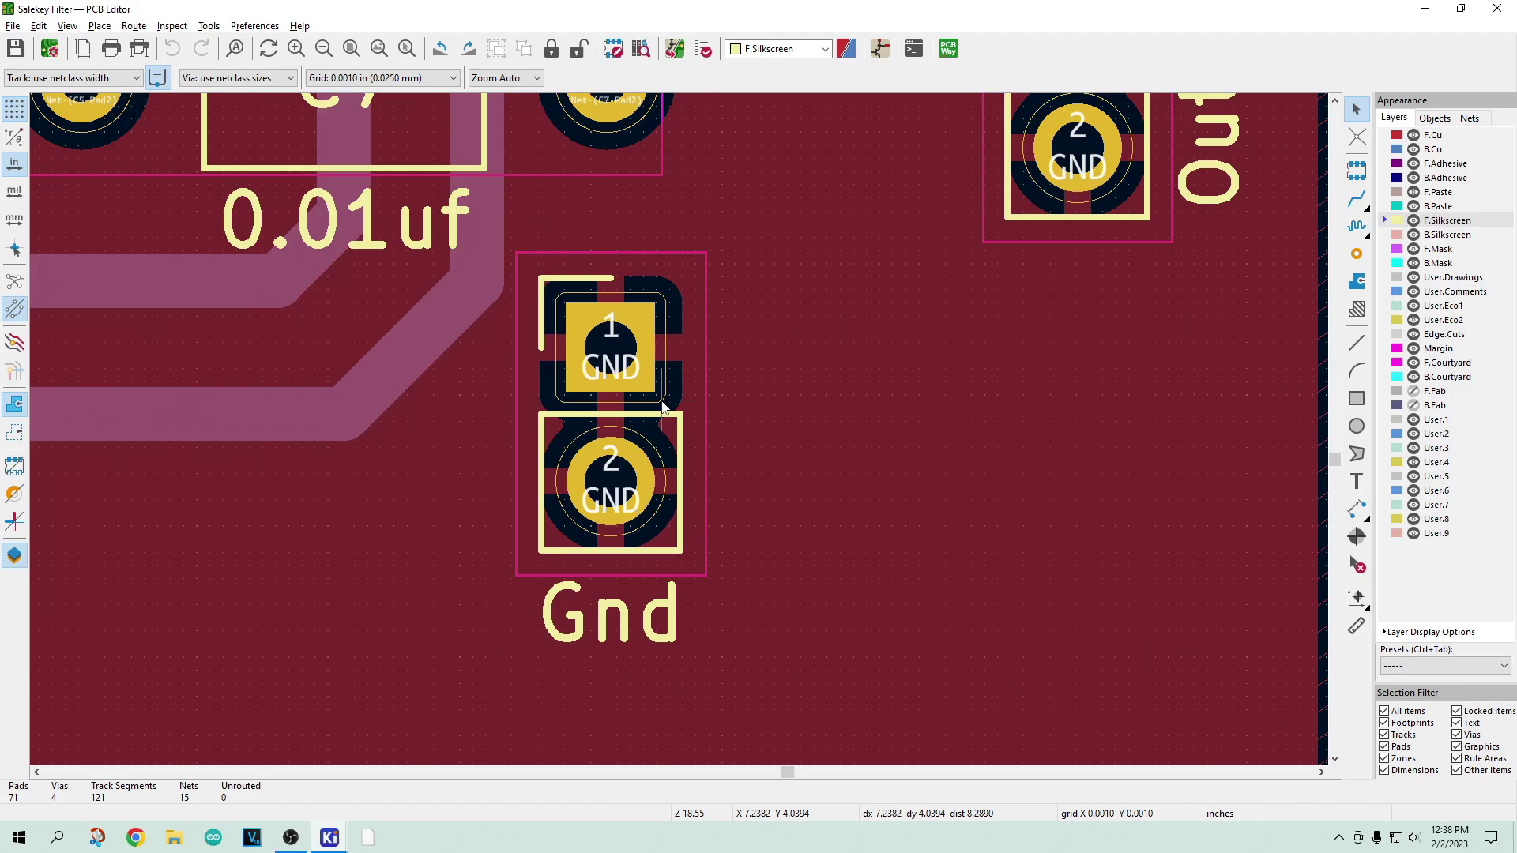
{"action": "scroll", "coordinate": [662, 407], "scroll_direction": "down", "scroll_amount": 5}
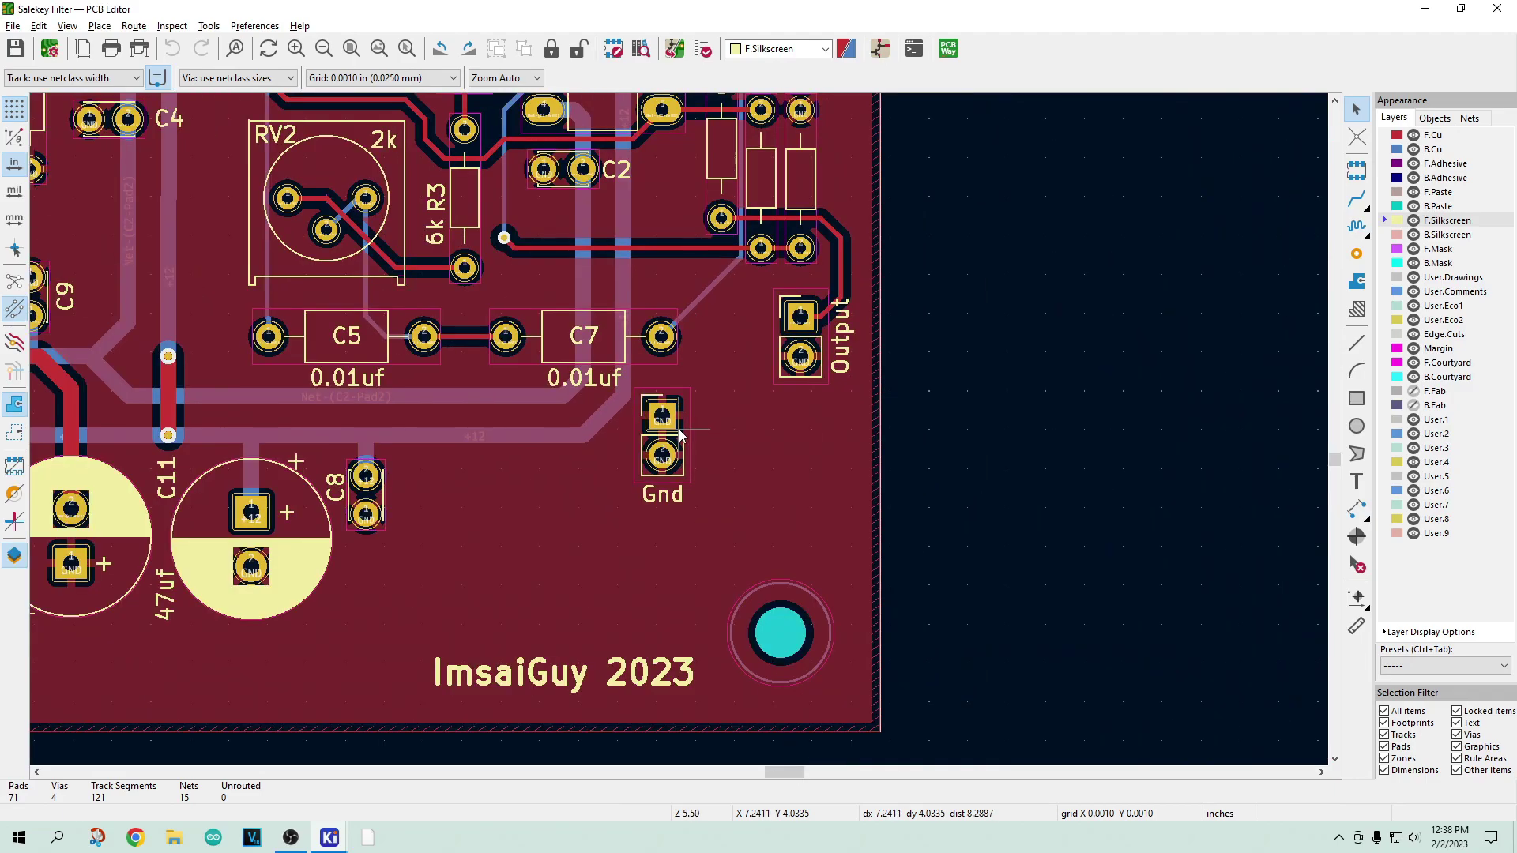
{"action": "scroll", "coordinate": [680, 433], "scroll_direction": "down", "scroll_amount": 3}
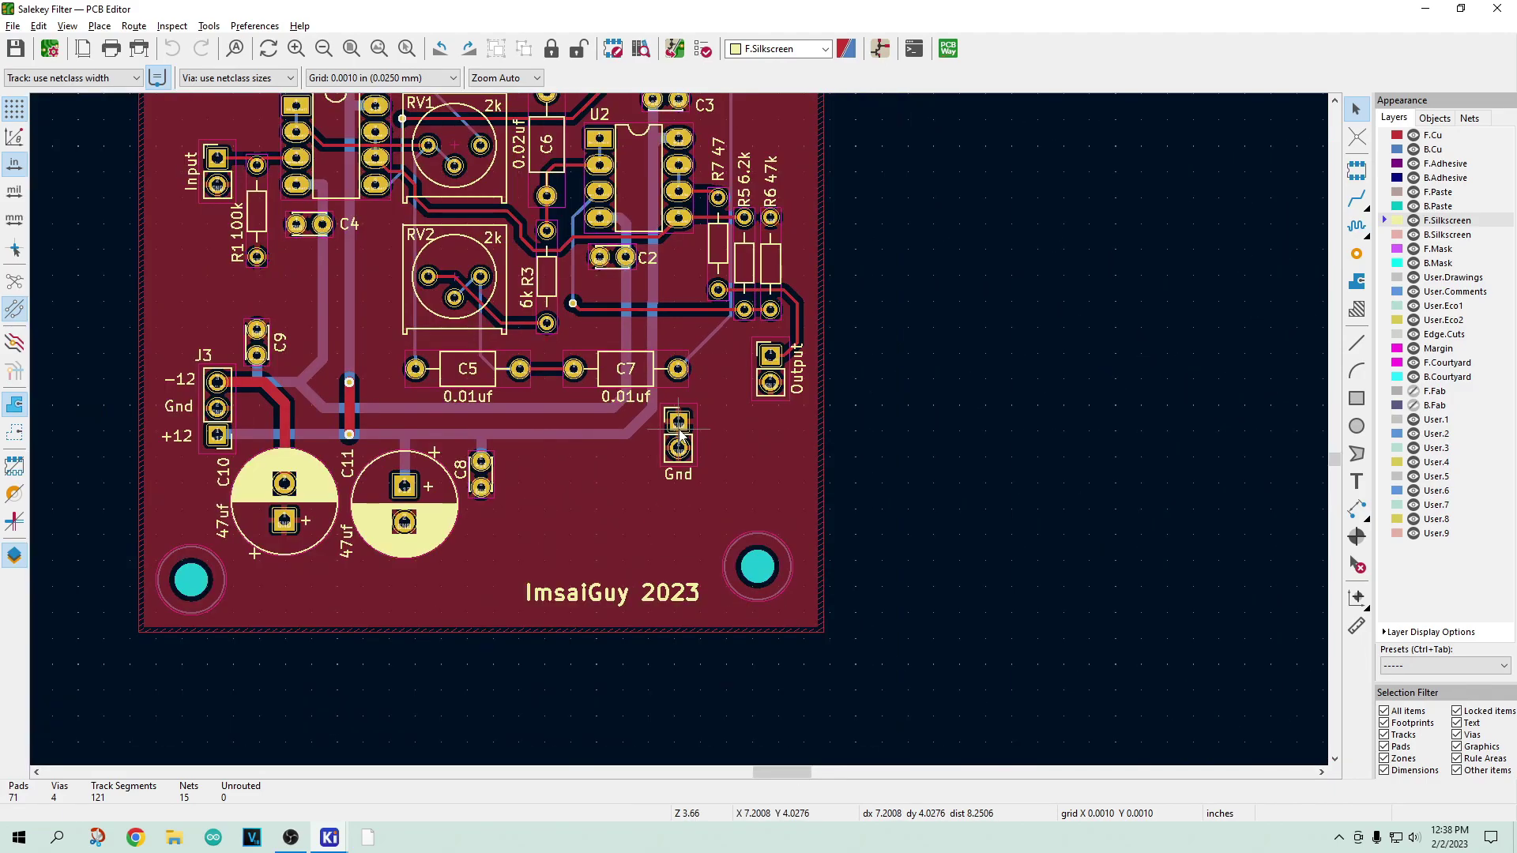
{"action": "scroll", "coordinate": [672, 442], "scroll_direction": "up", "scroll_amount": 8}
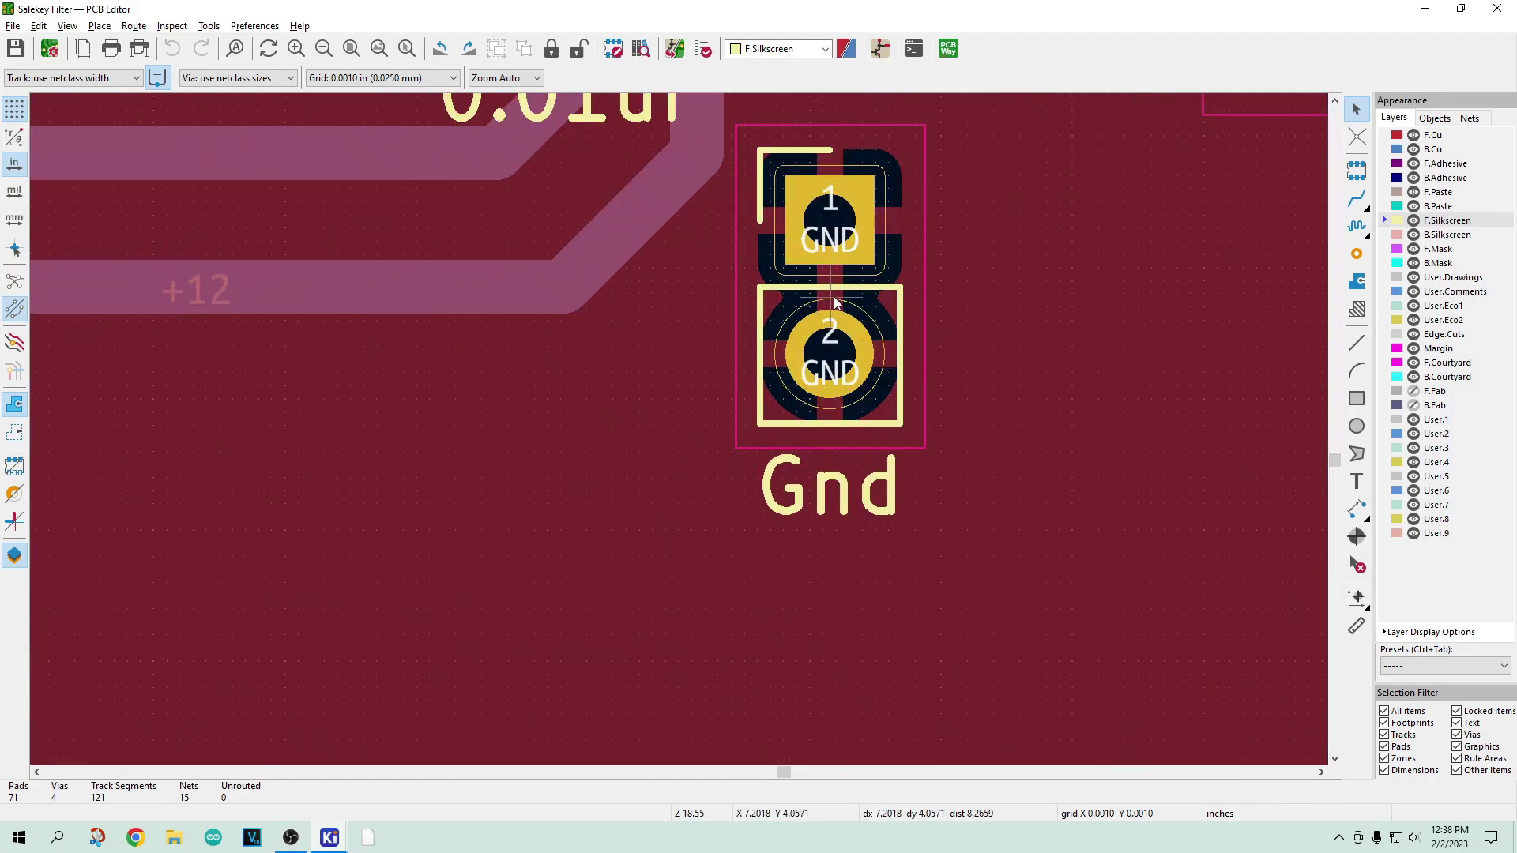
{"action": "scroll", "coordinate": [831, 305], "scroll_direction": "down", "scroll_amount": 8}
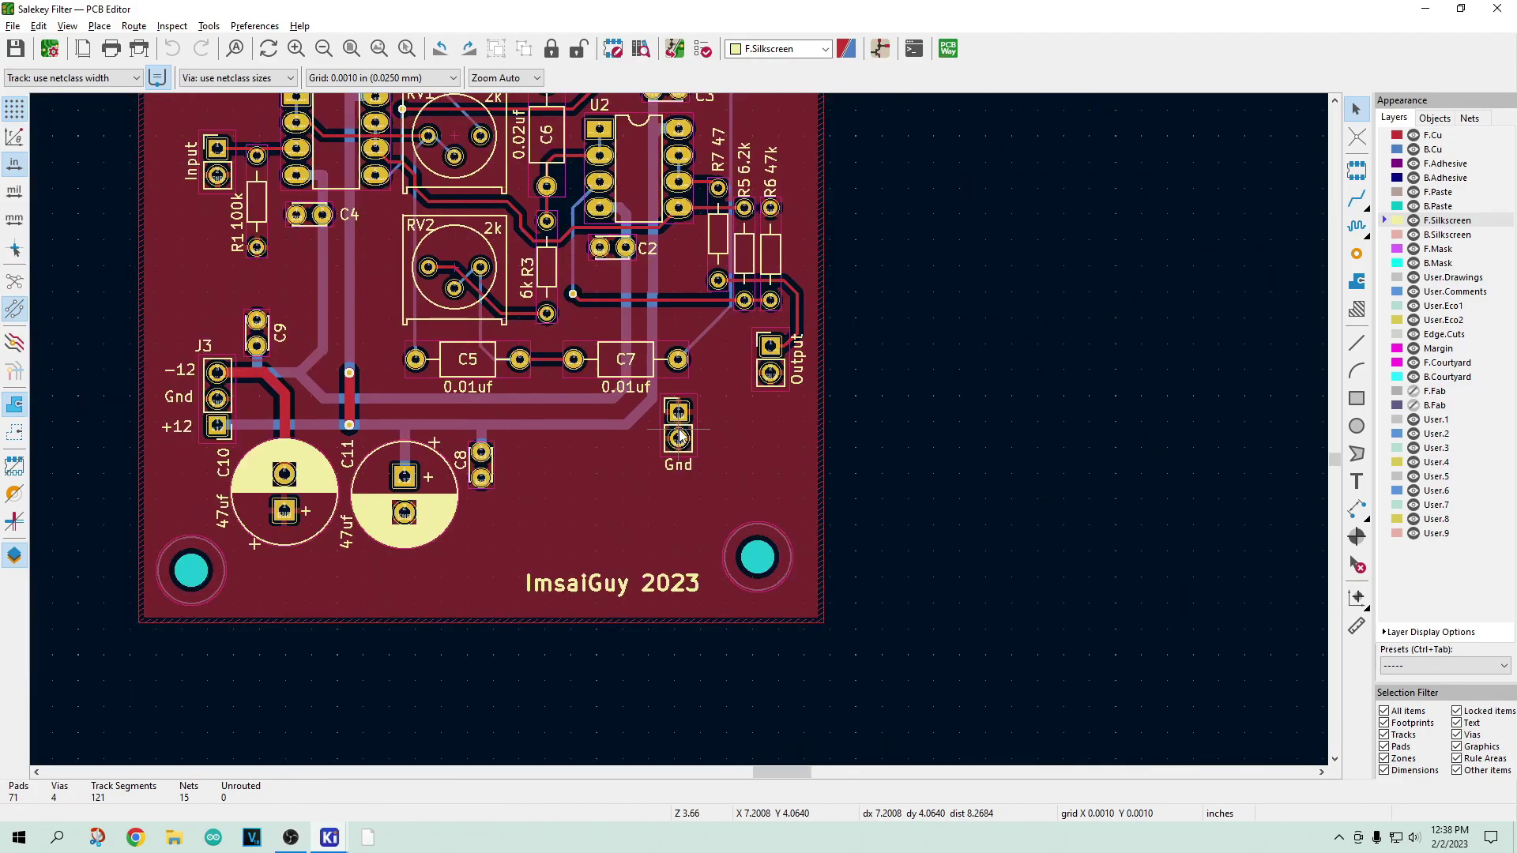
Examine the Notch Filter board's input section, trimmer and op-amp area, output header and overall layout.
{"action": "scroll", "coordinate": [678, 419], "scroll_direction": "down", "scroll_amount": 2}
{"action": "scroll", "coordinate": [668, 430], "scroll_direction": "up", "scroll_amount": 4}
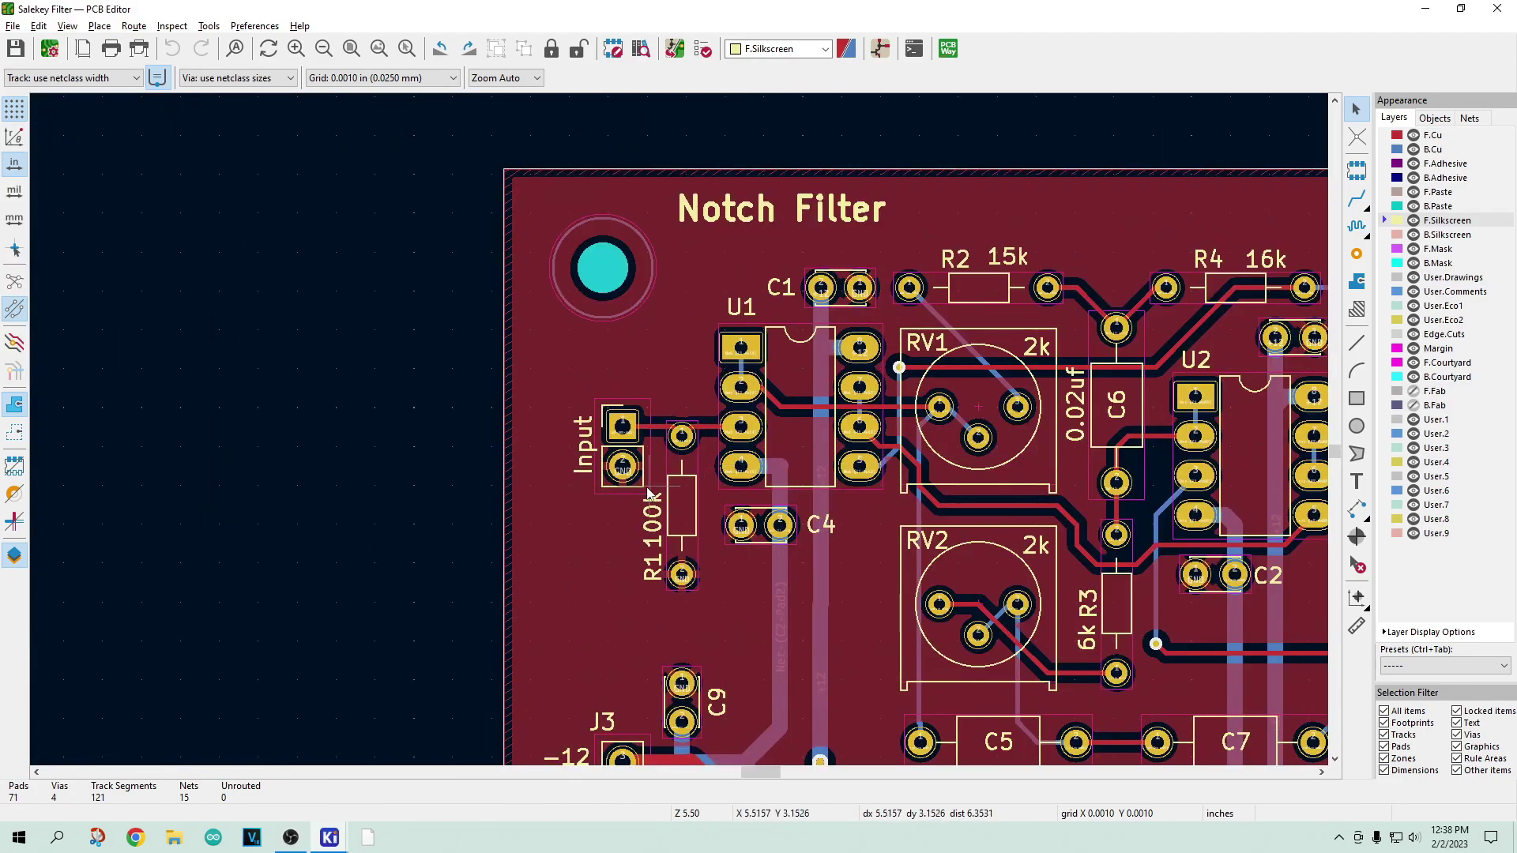
{"action": "scroll", "coordinate": [629, 460], "scroll_direction": "down", "scroll_amount": 3}
{"action": "scroll", "coordinate": [1043, 489], "scroll_direction": "up", "scroll_amount": 3}
{"action": "scroll", "coordinate": [632, 458], "scroll_direction": "down", "scroll_amount": 5}
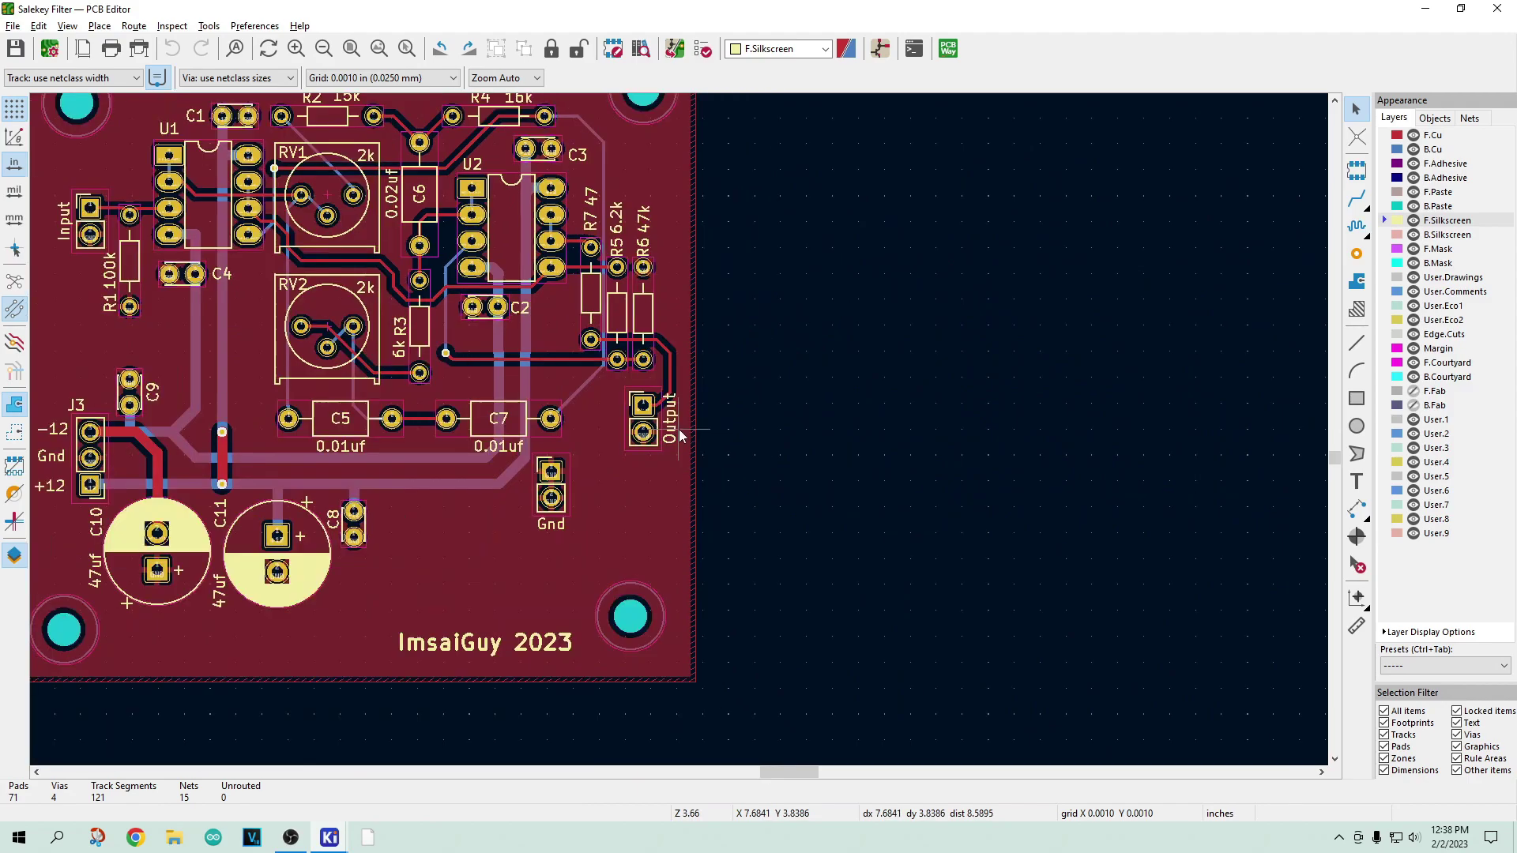
{"action": "scroll", "coordinate": [679, 429], "scroll_direction": "up", "scroll_amount": 4}
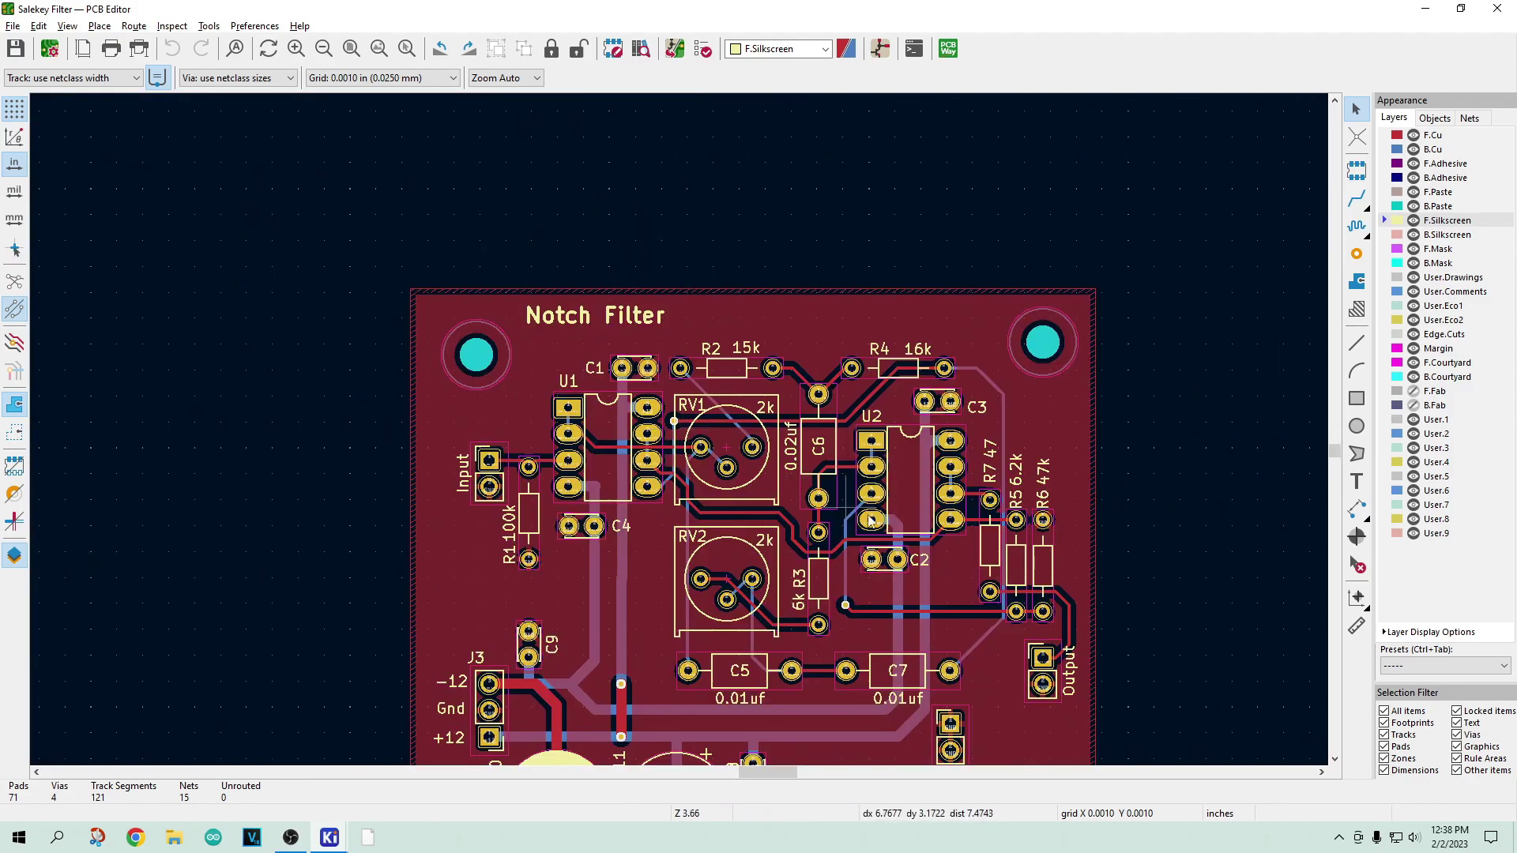
{"action": "scroll", "coordinate": [632, 482], "scroll_direction": "down", "scroll_amount": 2}
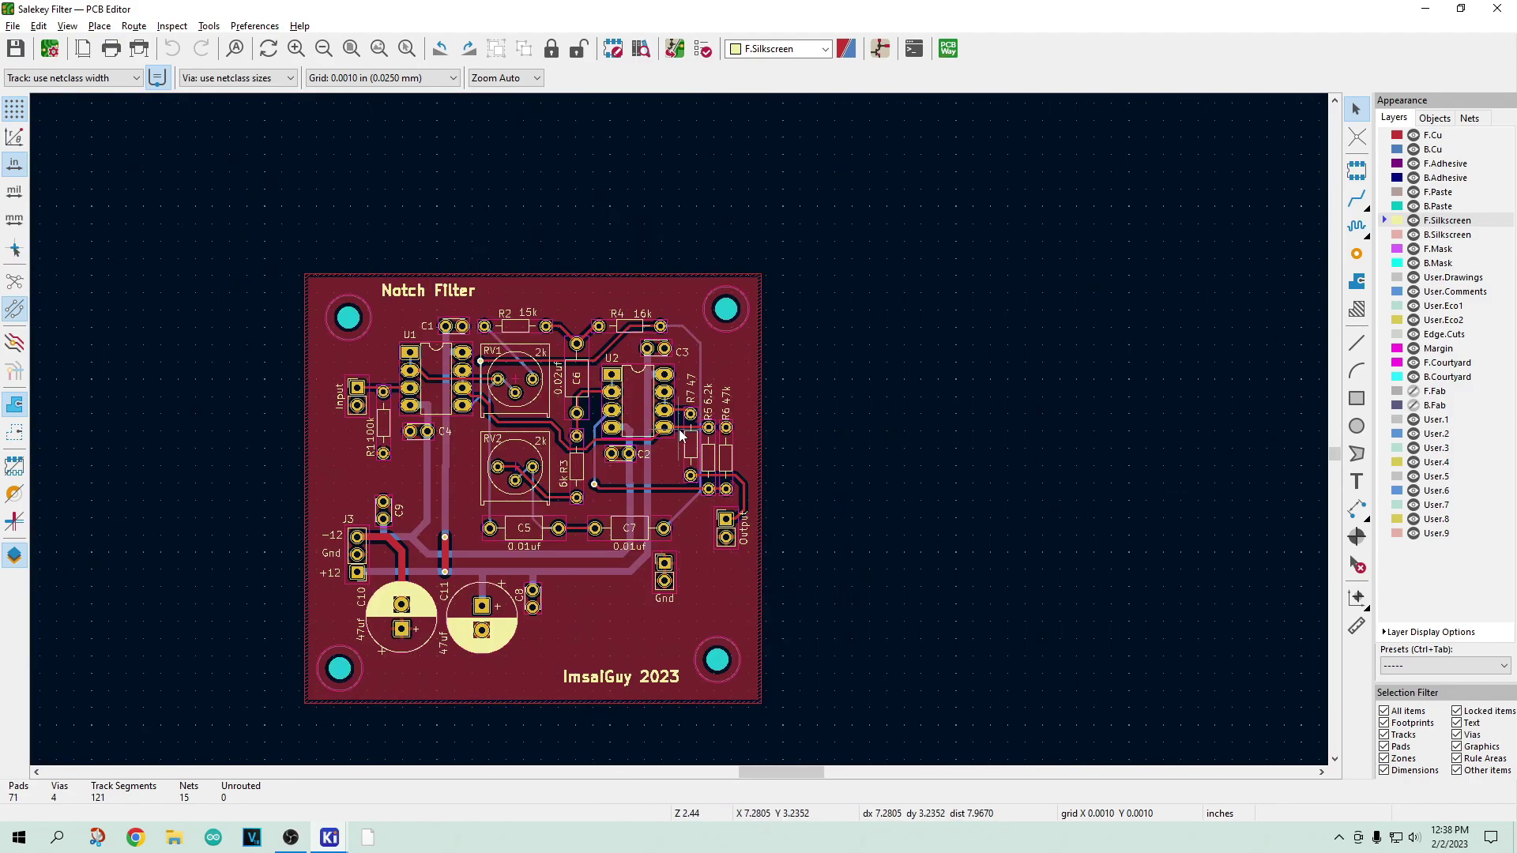
Show the copper zones as outlines only to examine the front and back tracks, and restore the filled zones.
{"action": "left_click", "coordinate": [15, 432]}
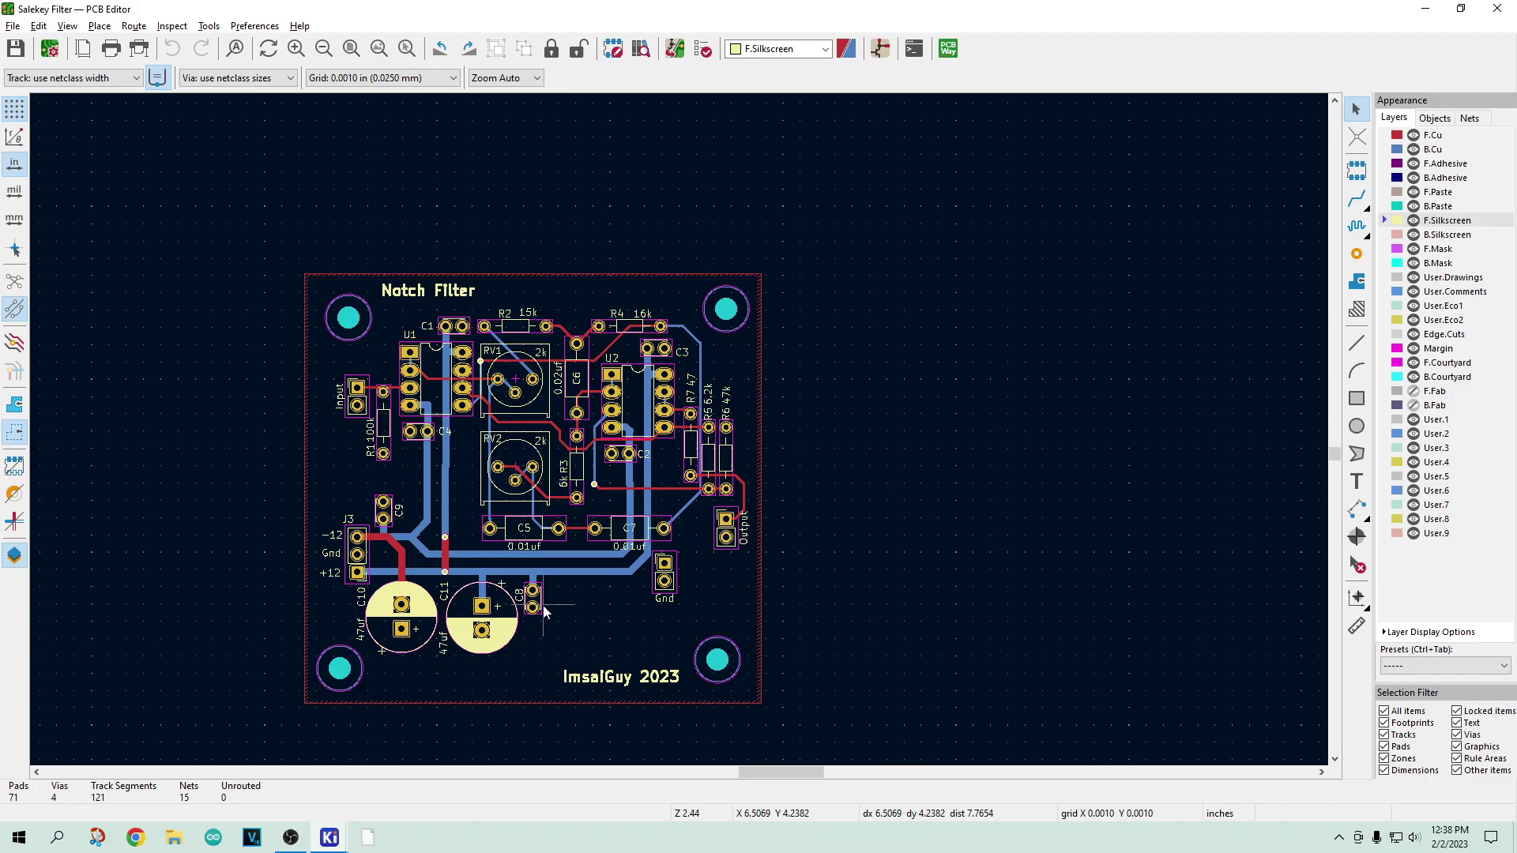
{"action": "scroll", "coordinate": [553, 506], "scroll_direction": "up", "scroll_amount": 3}
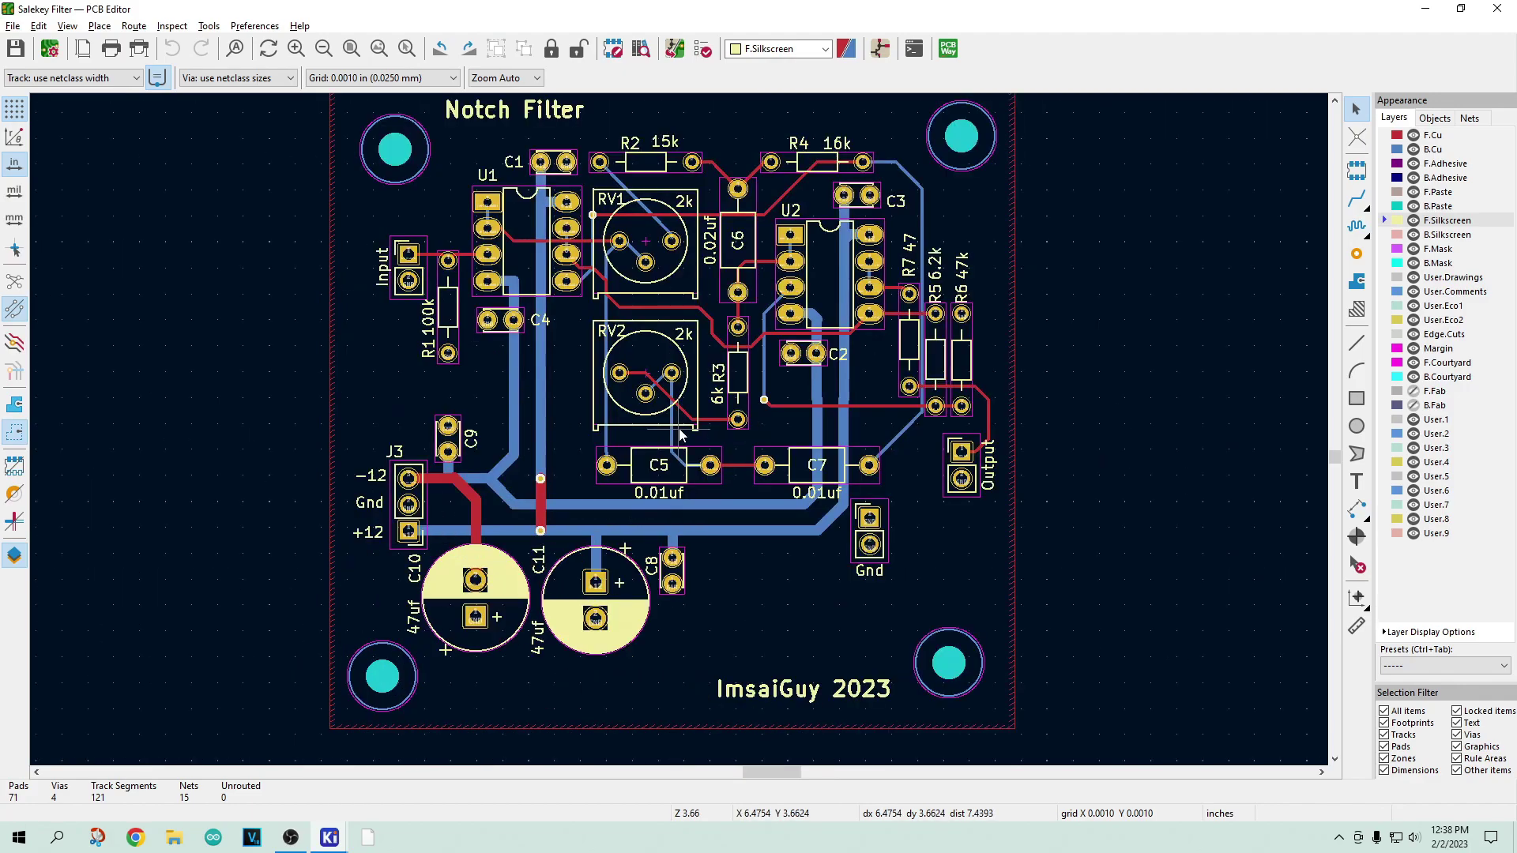
{"action": "scroll", "coordinate": [668, 515], "scroll_direction": "down", "scroll_amount": 3}
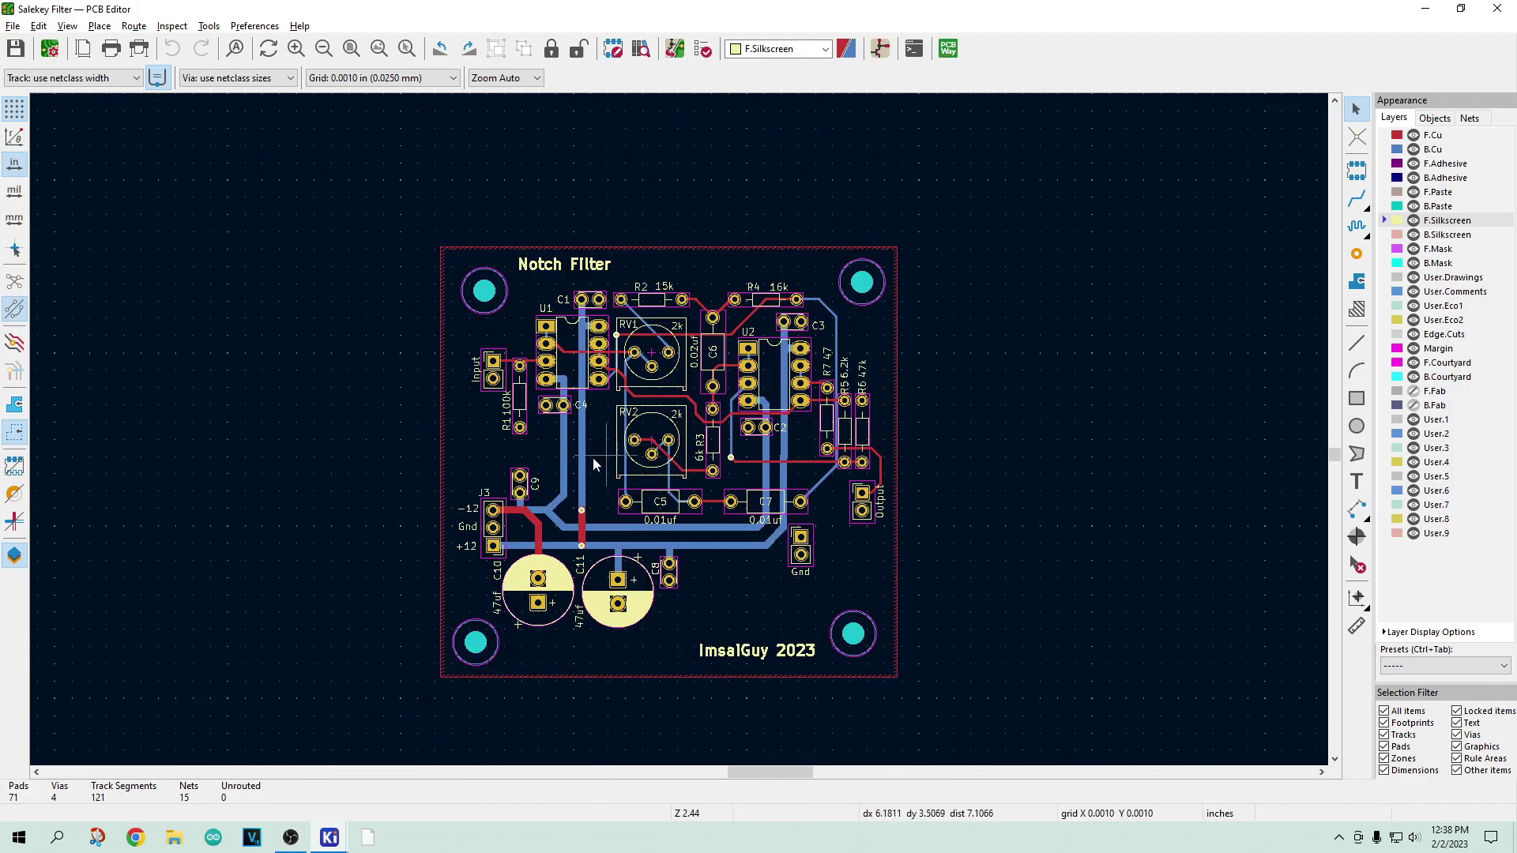
{"action": "left_click", "coordinate": [14, 404]}
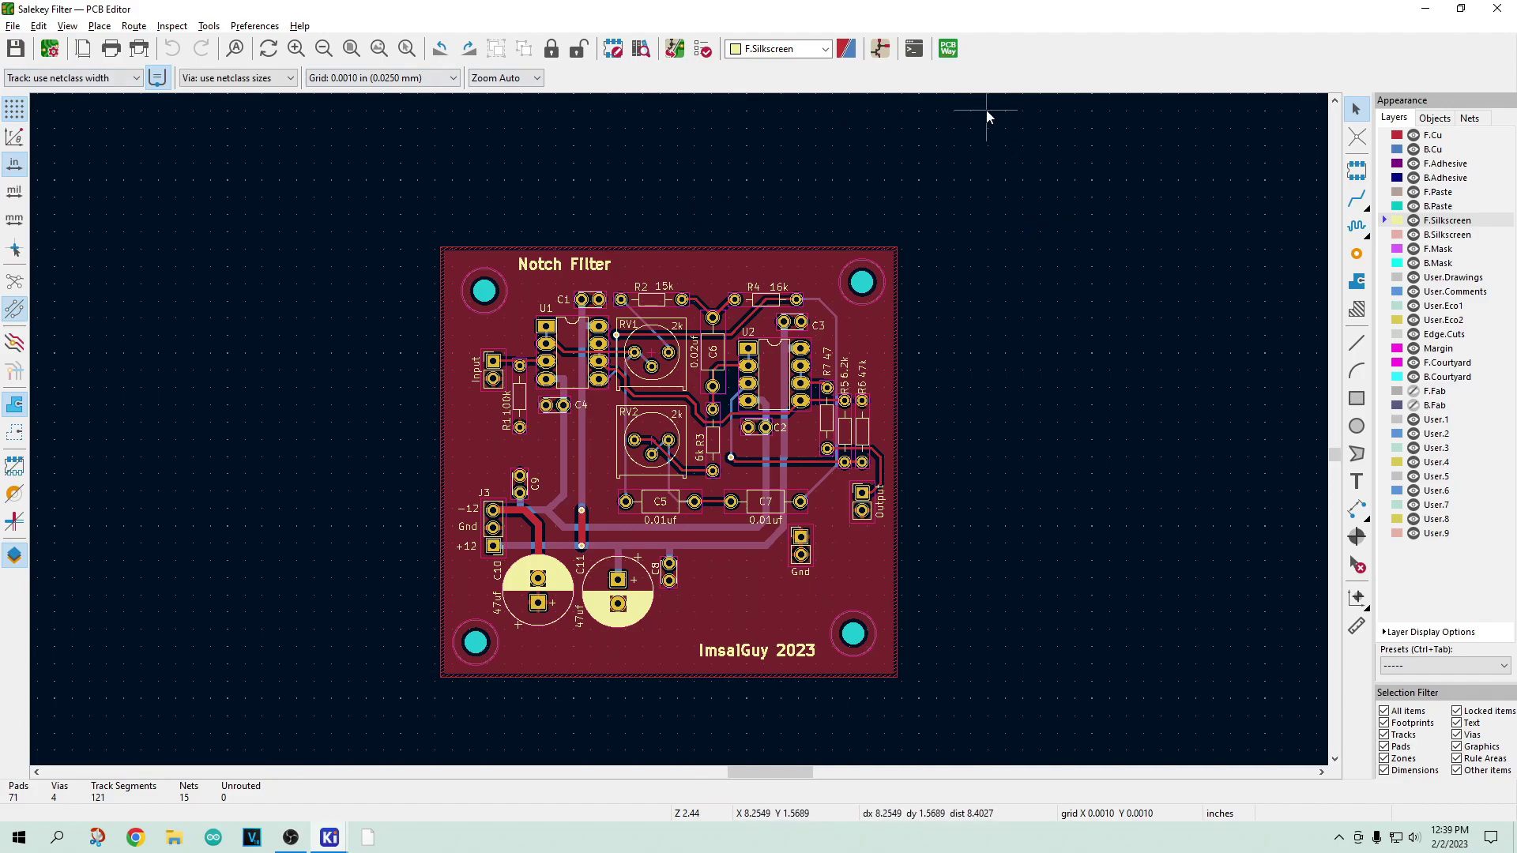
Send the Notch Filter board to PCBWay and review the quote's board preview, size, layers, thickness, track spacing, hole size and pricing.
{"action": "left_click", "coordinate": [951, 52]}
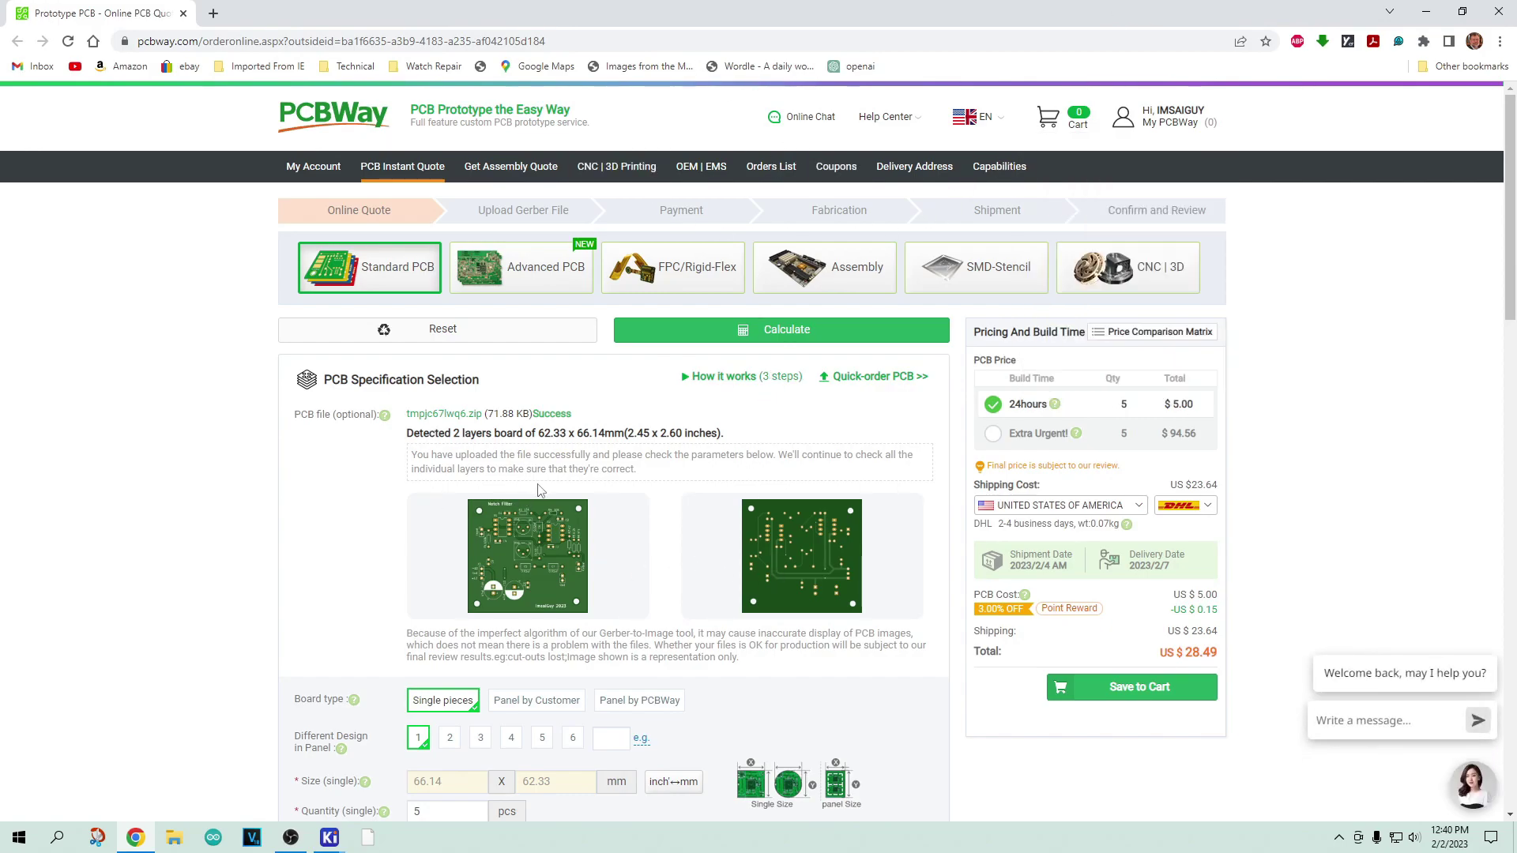
{"action": "scroll", "coordinate": [539, 490], "scroll_direction": "down", "scroll_amount": 3}
{"action": "scroll", "coordinate": [539, 487], "scroll_direction": "down", "scroll_amount": 7}
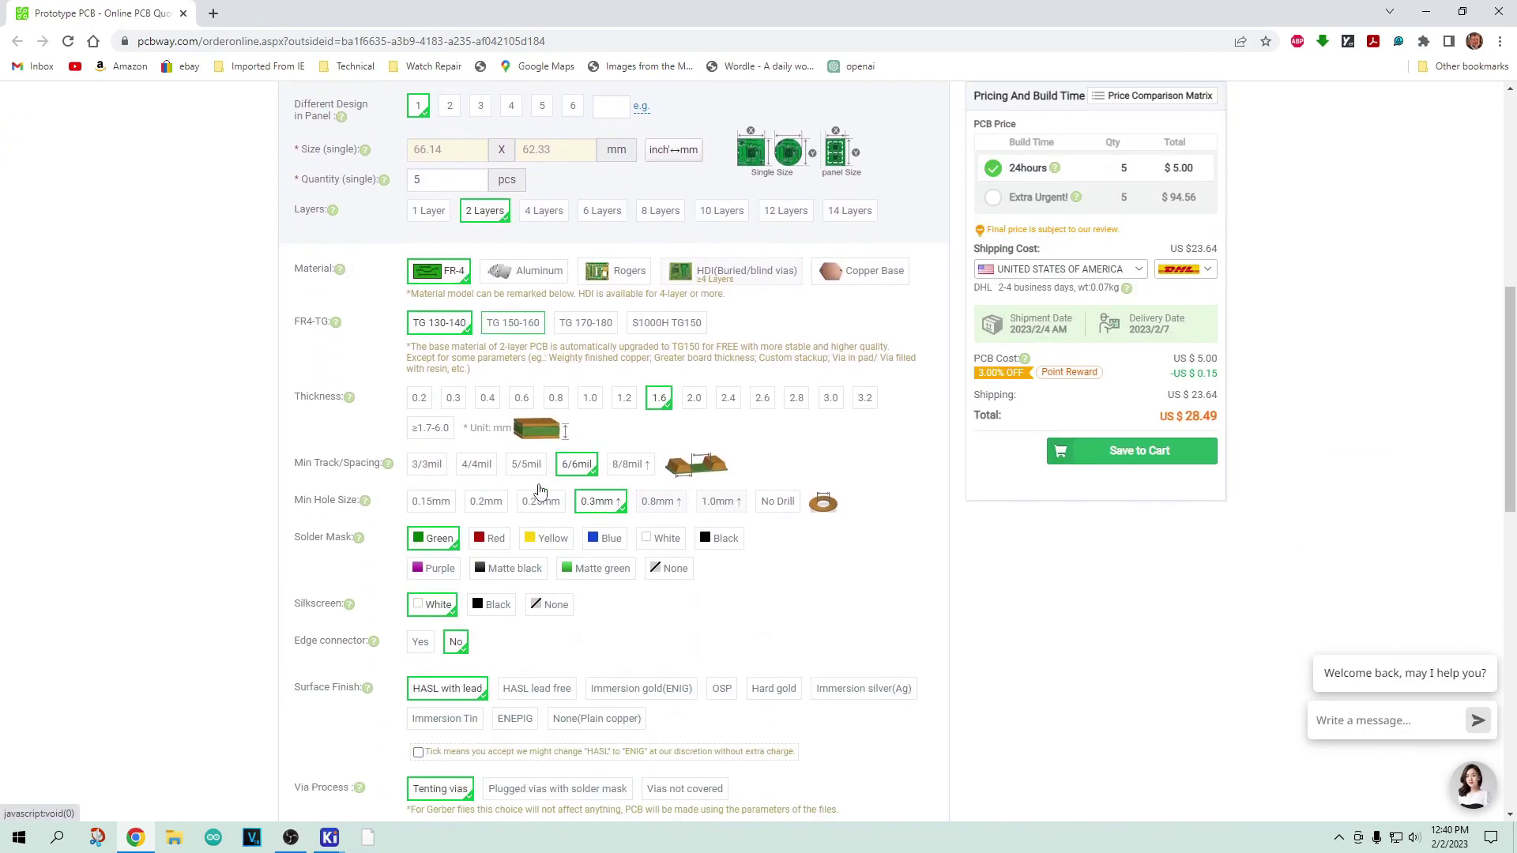
{"action": "scroll", "coordinate": [727, 521], "scroll_direction": "up", "scroll_amount": 8}
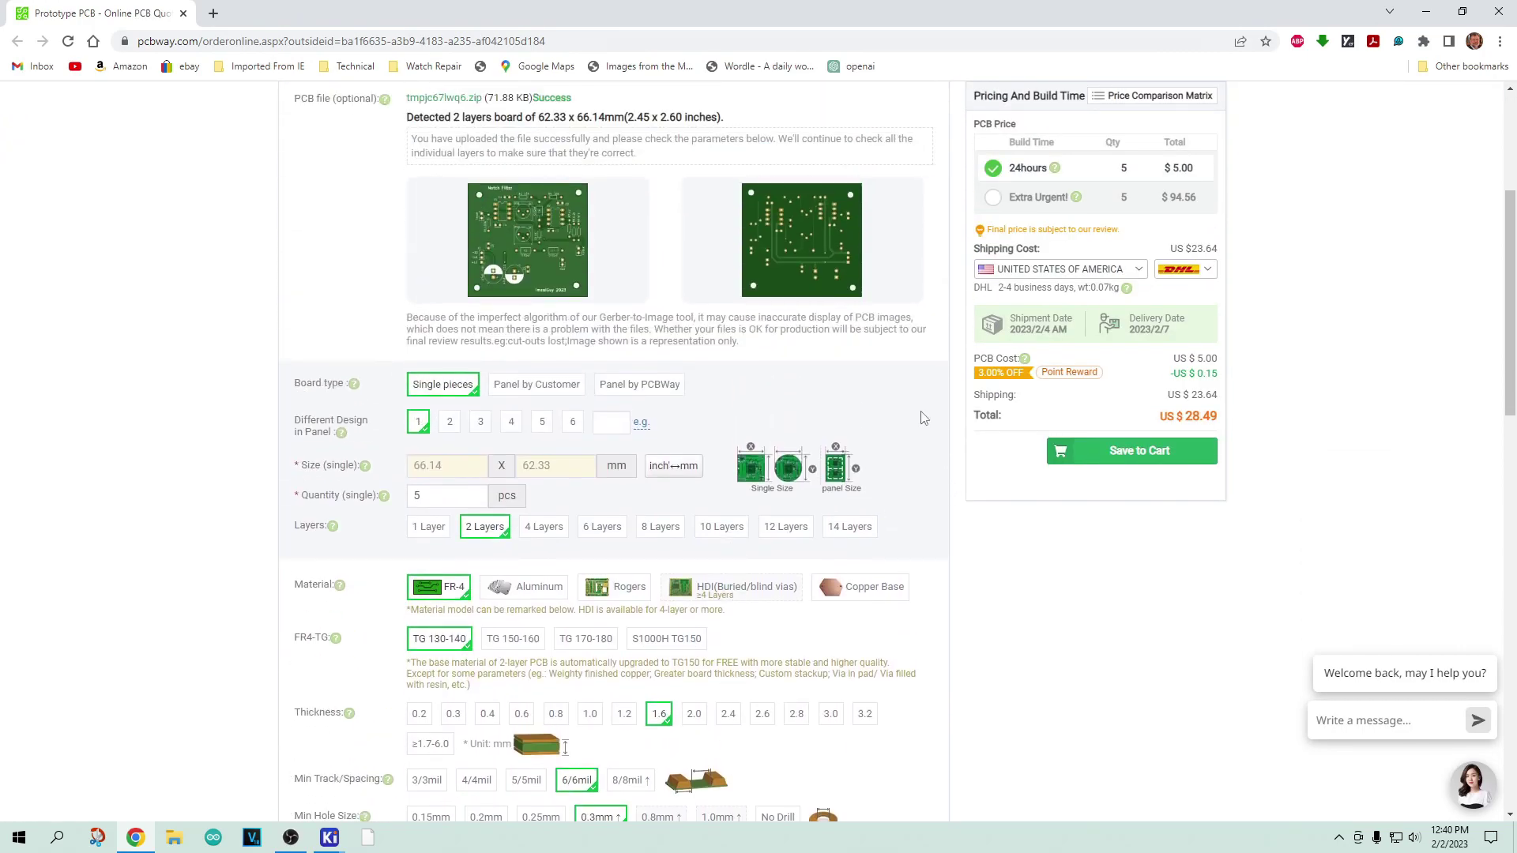
{"action": "scroll", "coordinate": [987, 439], "scroll_direction": "up", "scroll_amount": 2}
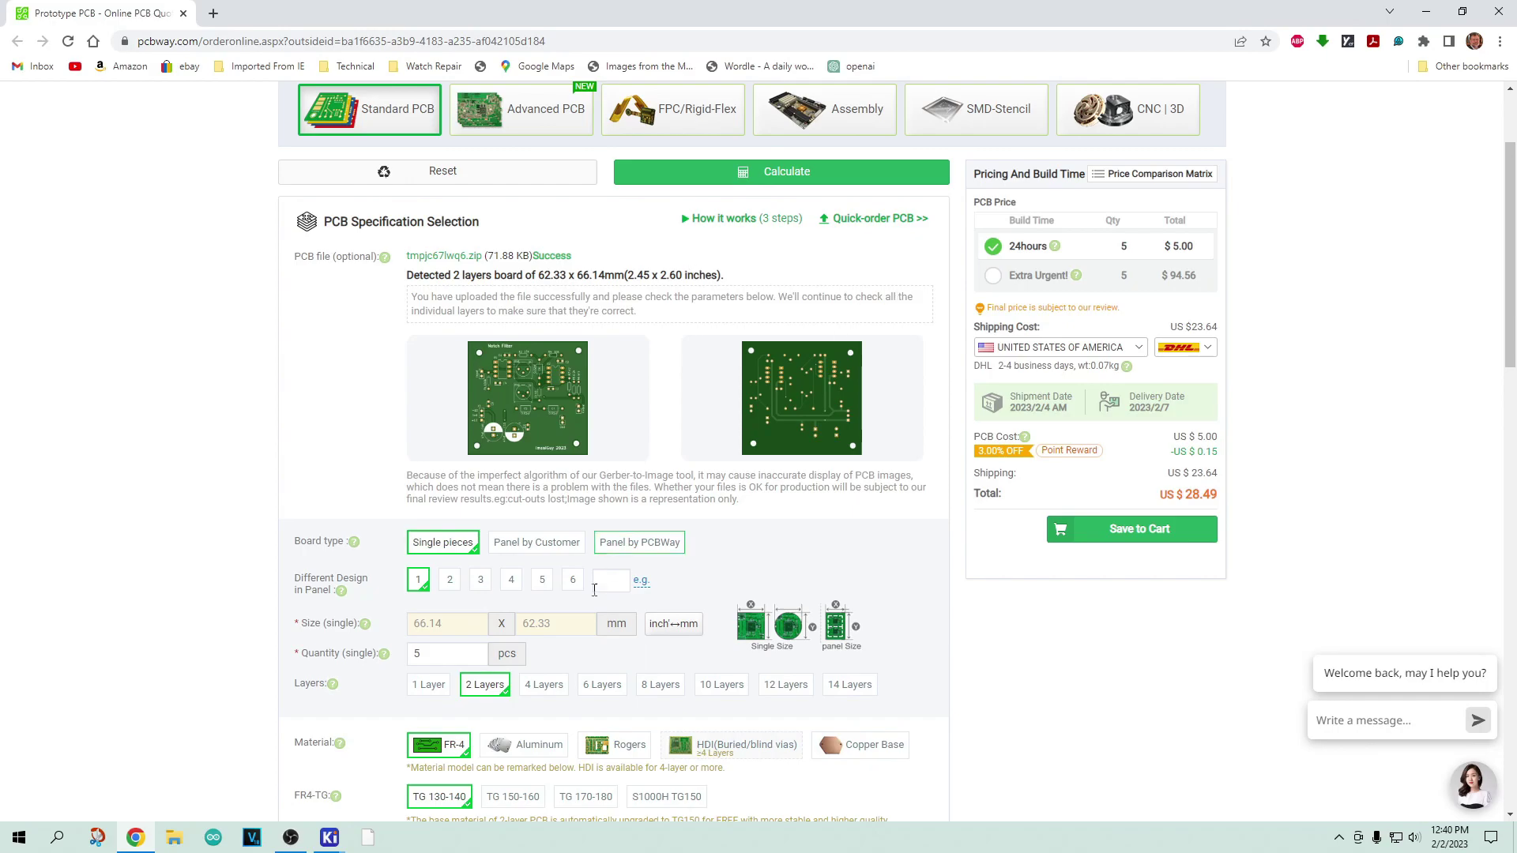
{"action": "scroll", "coordinate": [725, 472], "scroll_direction": "down", "scroll_amount": 8}
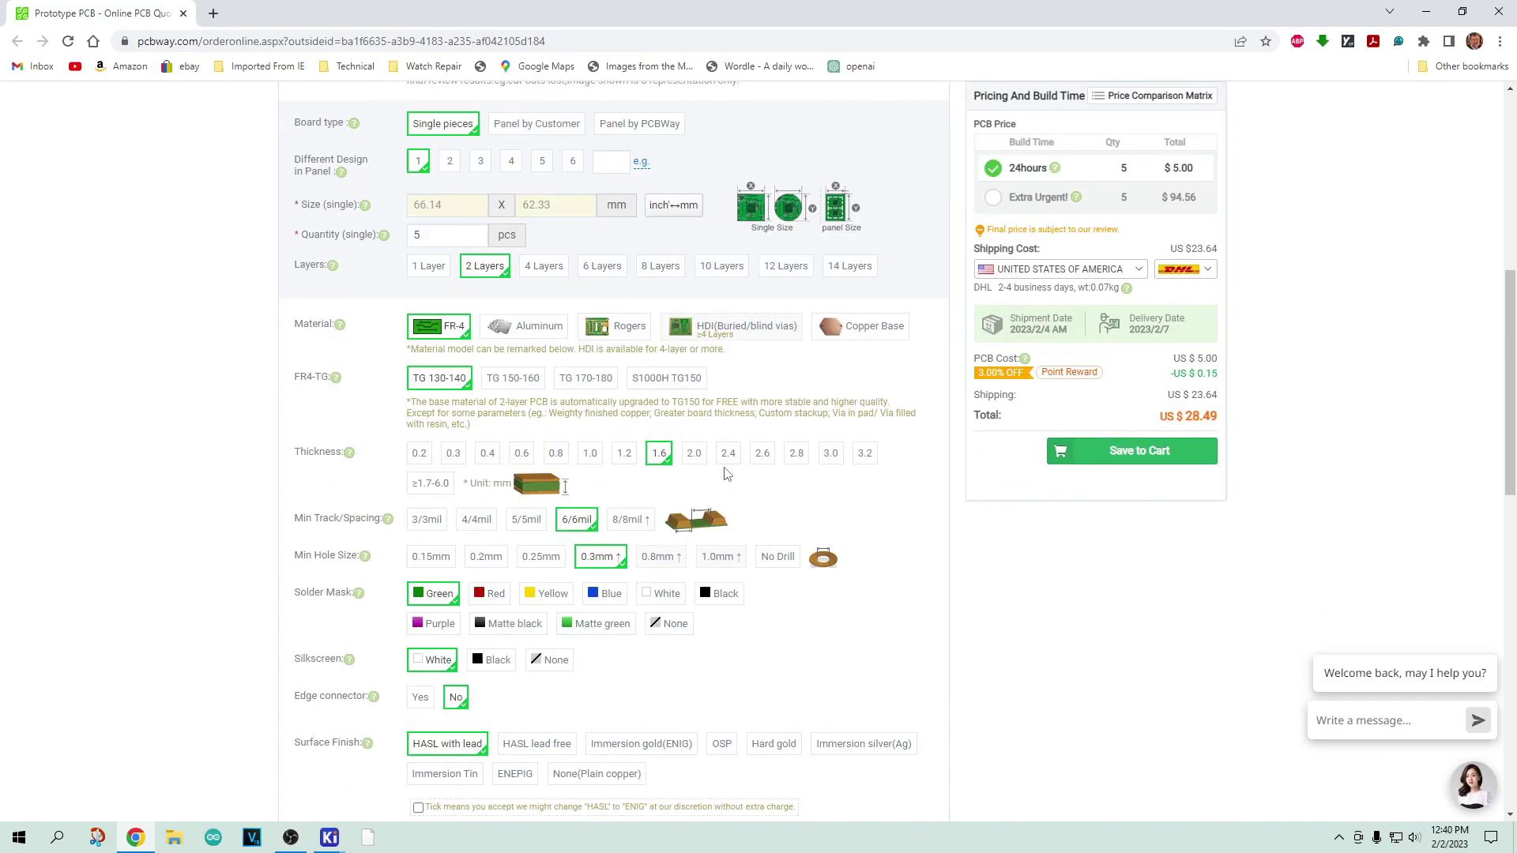
{"action": "scroll", "coordinate": [726, 473], "scroll_direction": "up", "scroll_amount": 4}
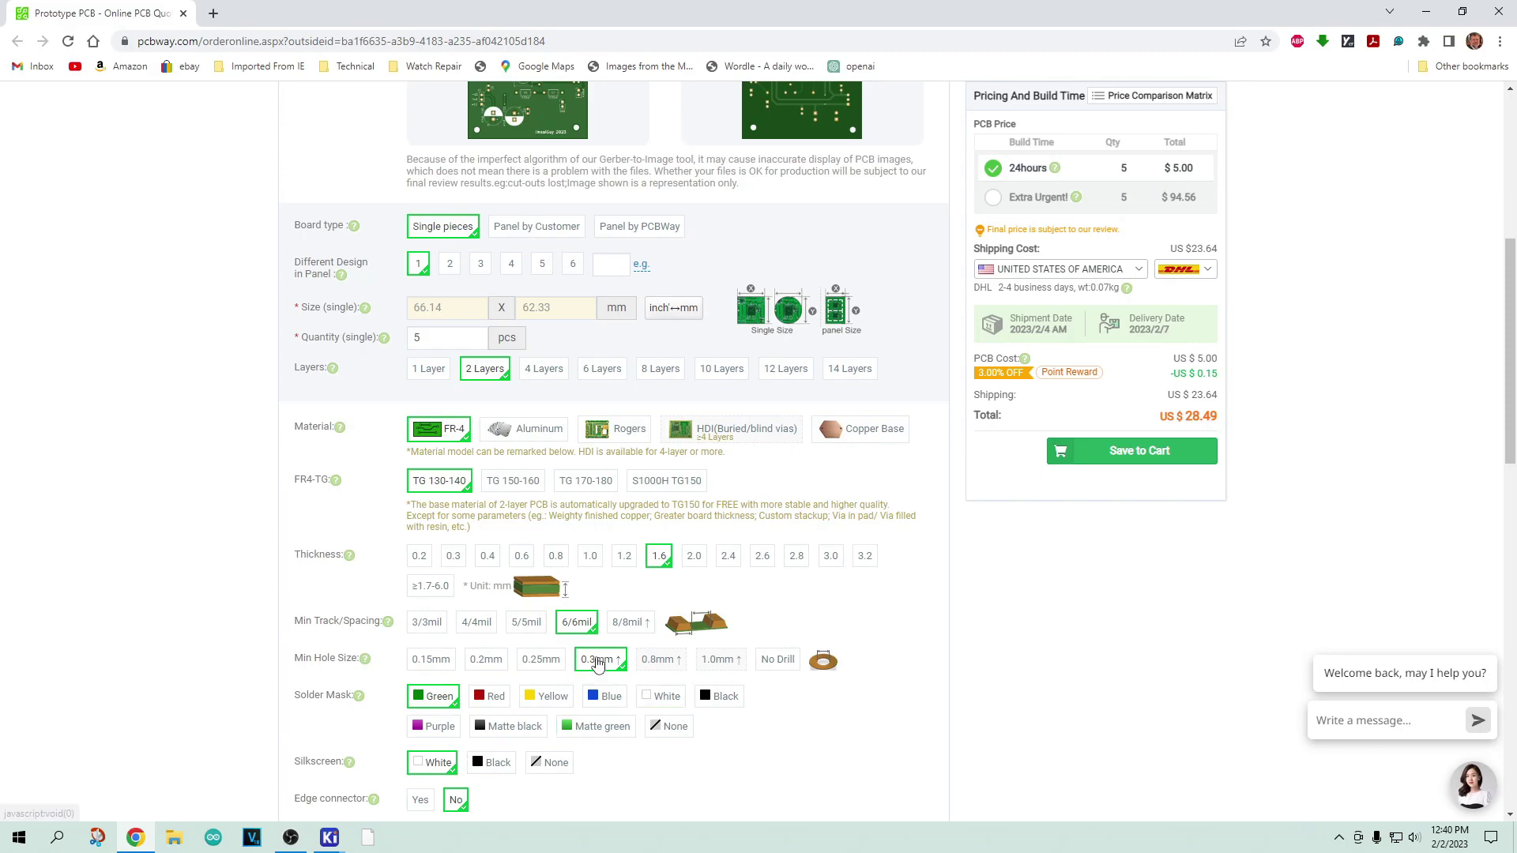
{"action": "scroll", "coordinate": [602, 578], "scroll_direction": "up", "scroll_amount": 6}
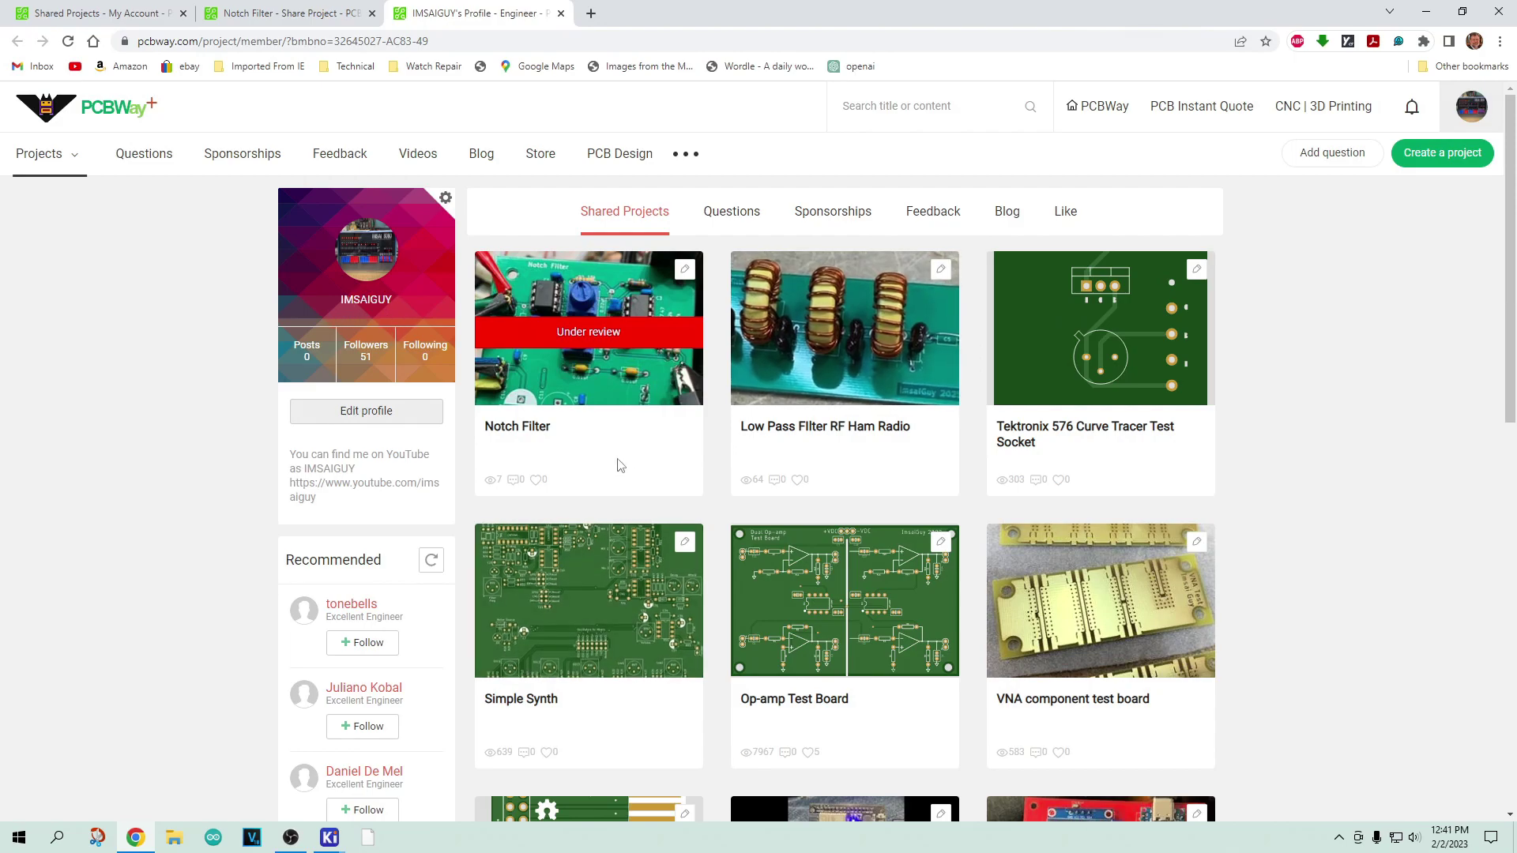
Browse the shared projects on the PCBWay profile page and open the Op-amp Test Board project.
{"action": "scroll", "coordinate": [1169, 474], "scroll_direction": "down", "scroll_amount": 5}
{"action": "scroll", "coordinate": [1170, 474], "scroll_direction": "down", "scroll_amount": 3}
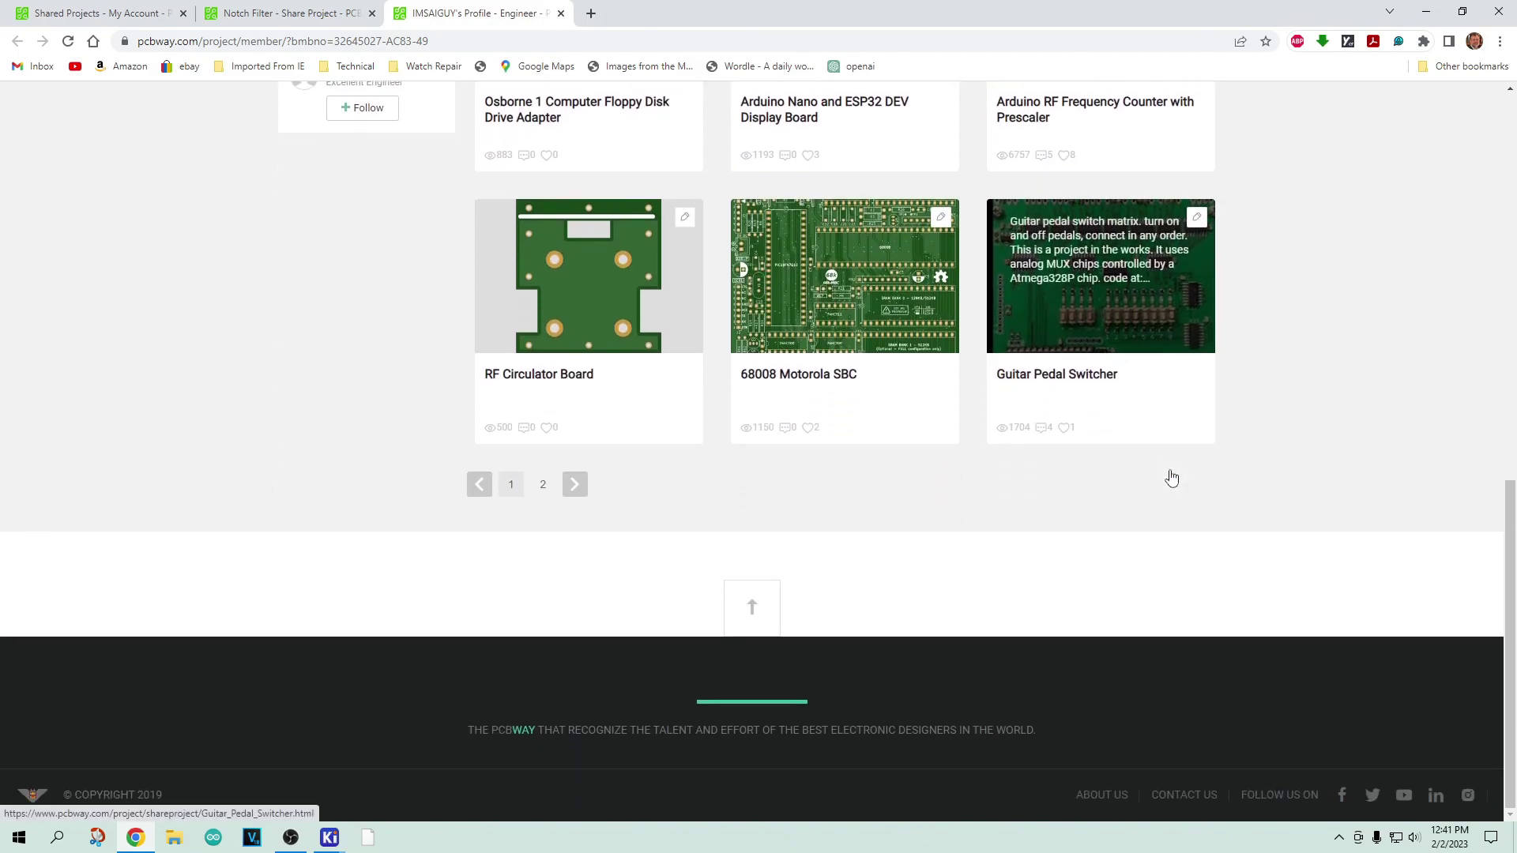
{"action": "scroll", "coordinate": [1167, 474], "scroll_direction": "up", "scroll_amount": 7}
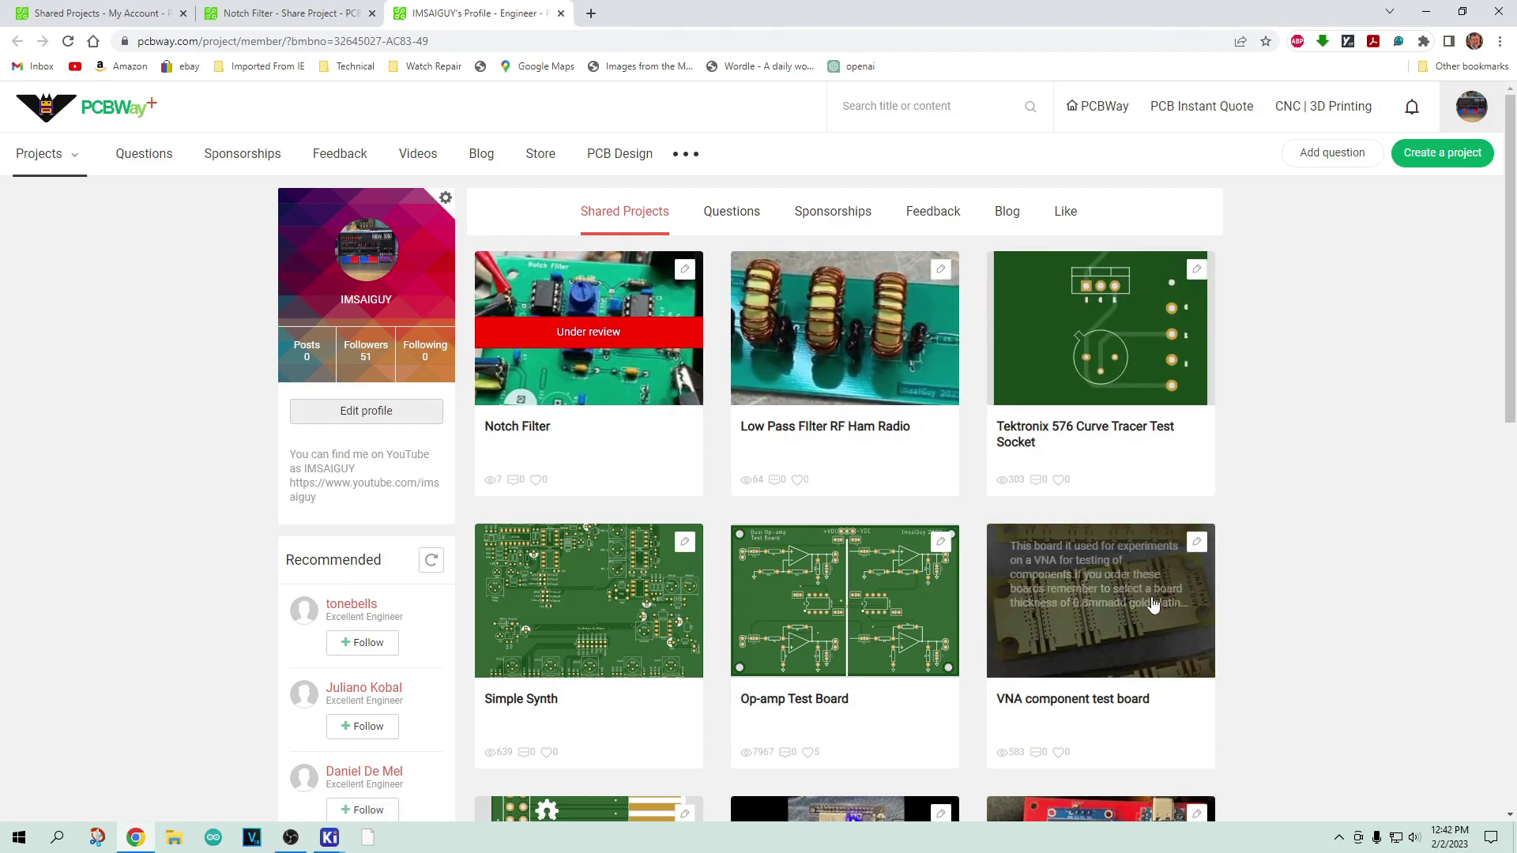
{"action": "scroll", "coordinate": [1027, 514], "scroll_direction": "down", "scroll_amount": 2}
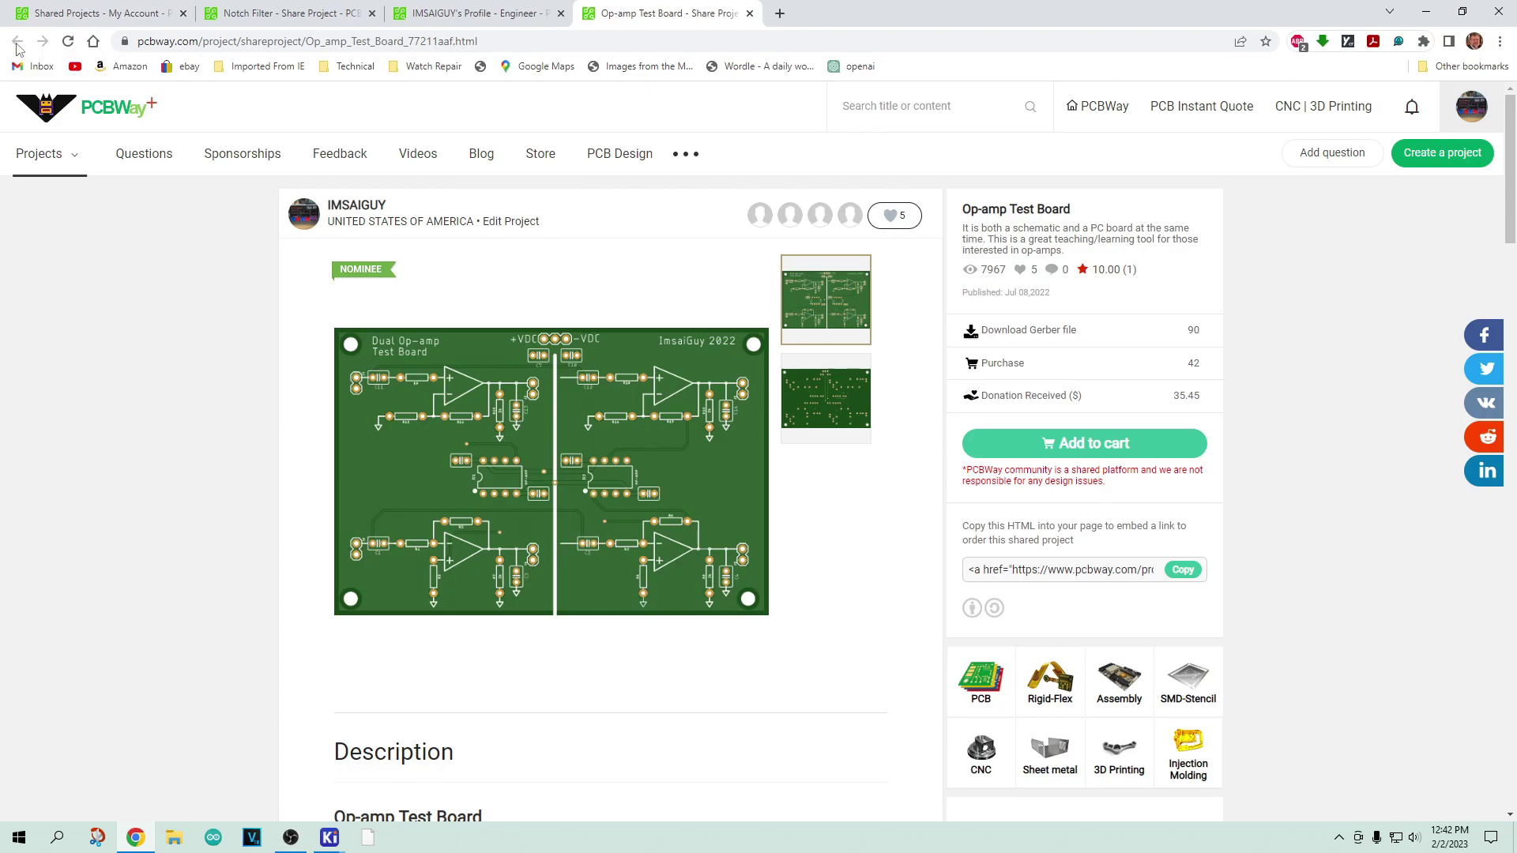
Close the Op-amp Test Board project and open DIY Protoboard Analog Circuits from page 2 of the shared projects.
{"action": "left_click", "coordinate": [749, 14]}
{"action": "scroll", "coordinate": [656, 585], "scroll_direction": "down", "scroll_amount": 7}
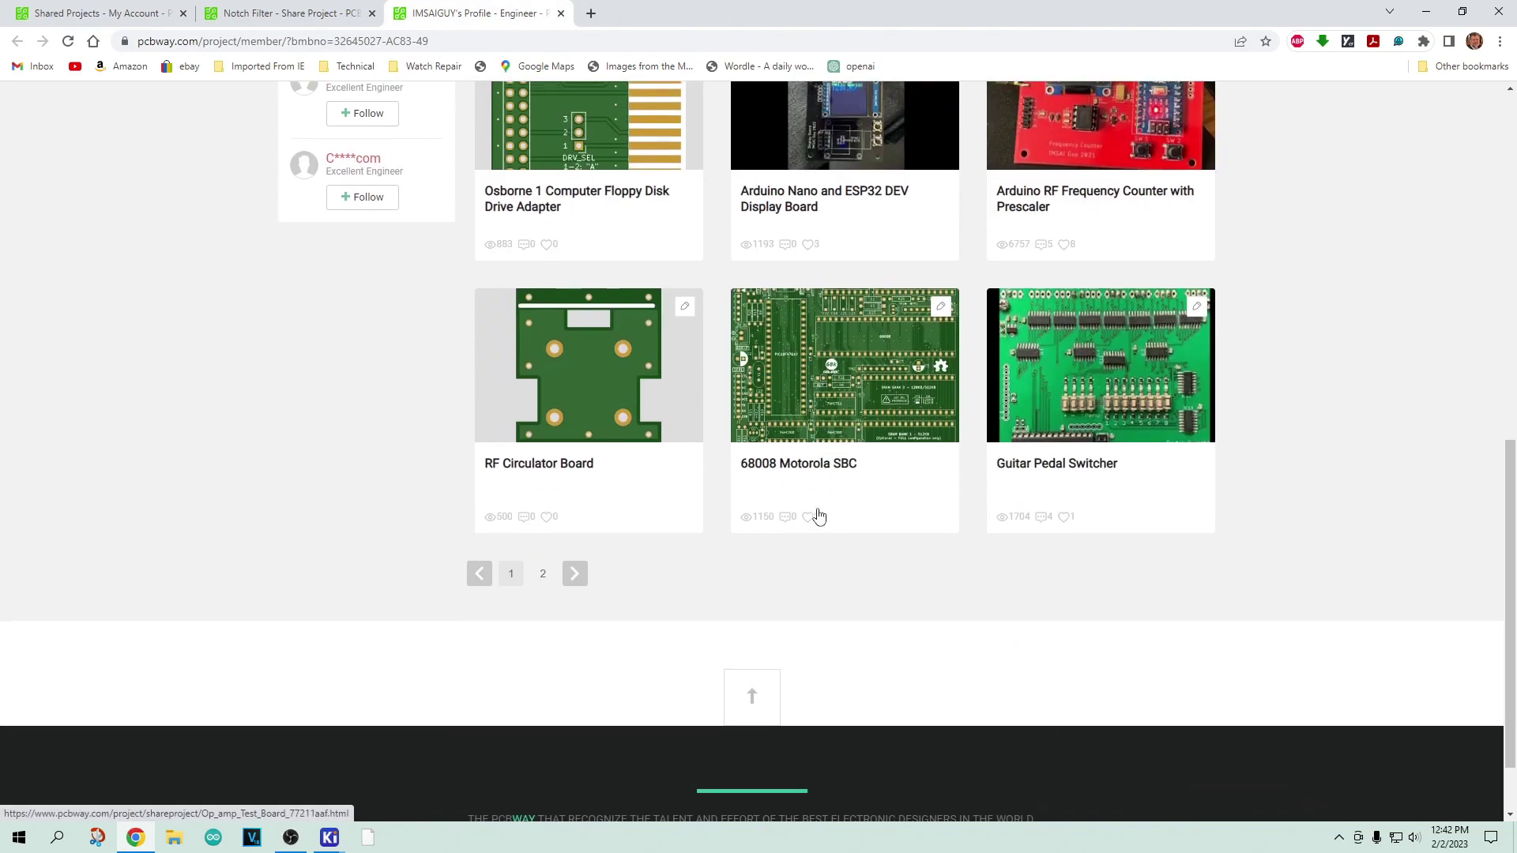
{"action": "left_click", "coordinate": [573, 565]}
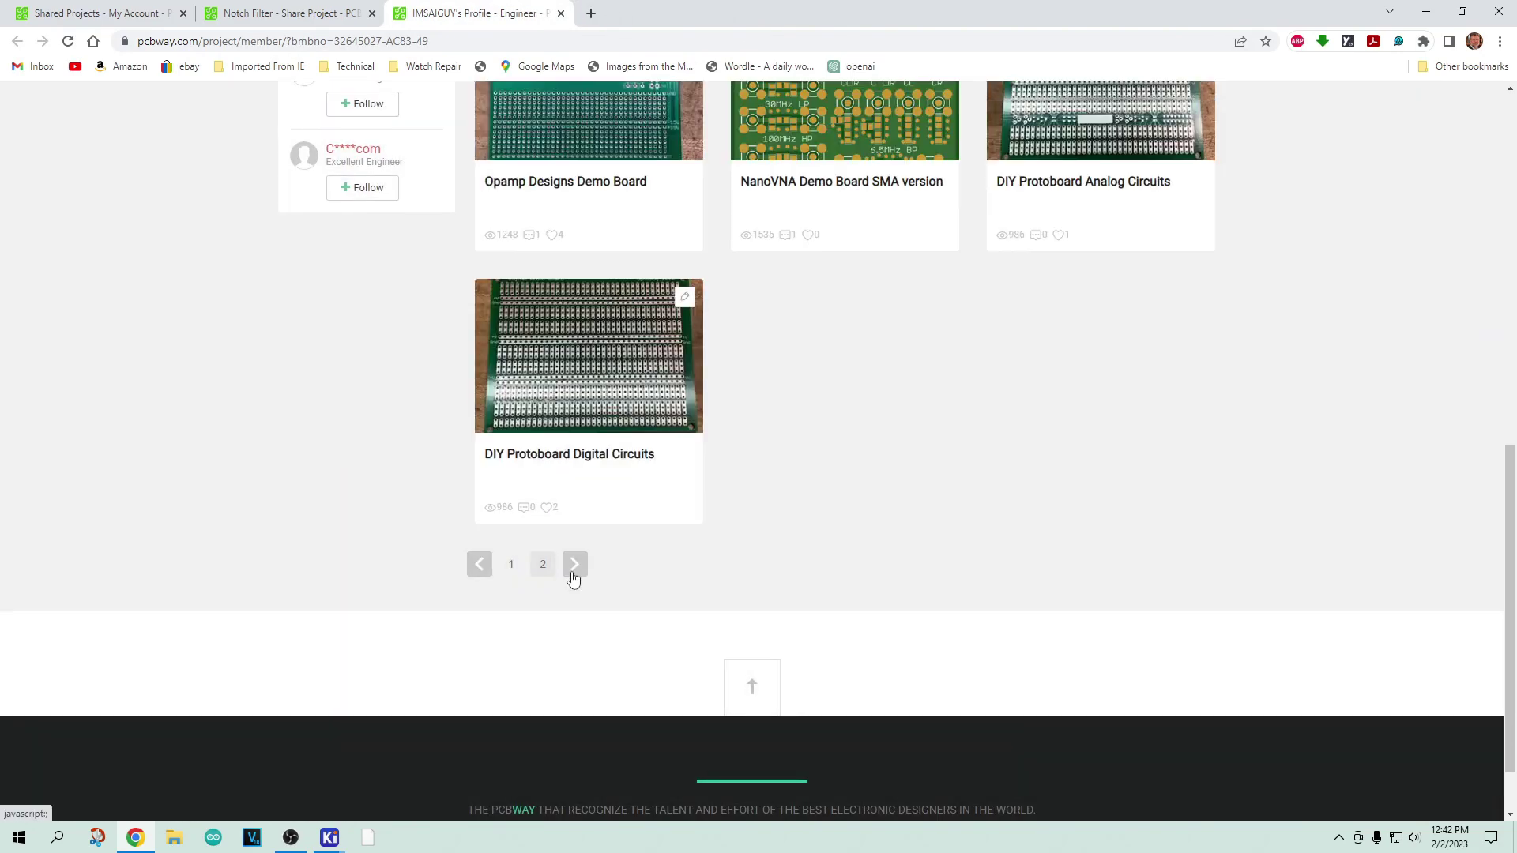
{"action": "scroll", "coordinate": [814, 413], "scroll_direction": "up", "scroll_amount": 3}
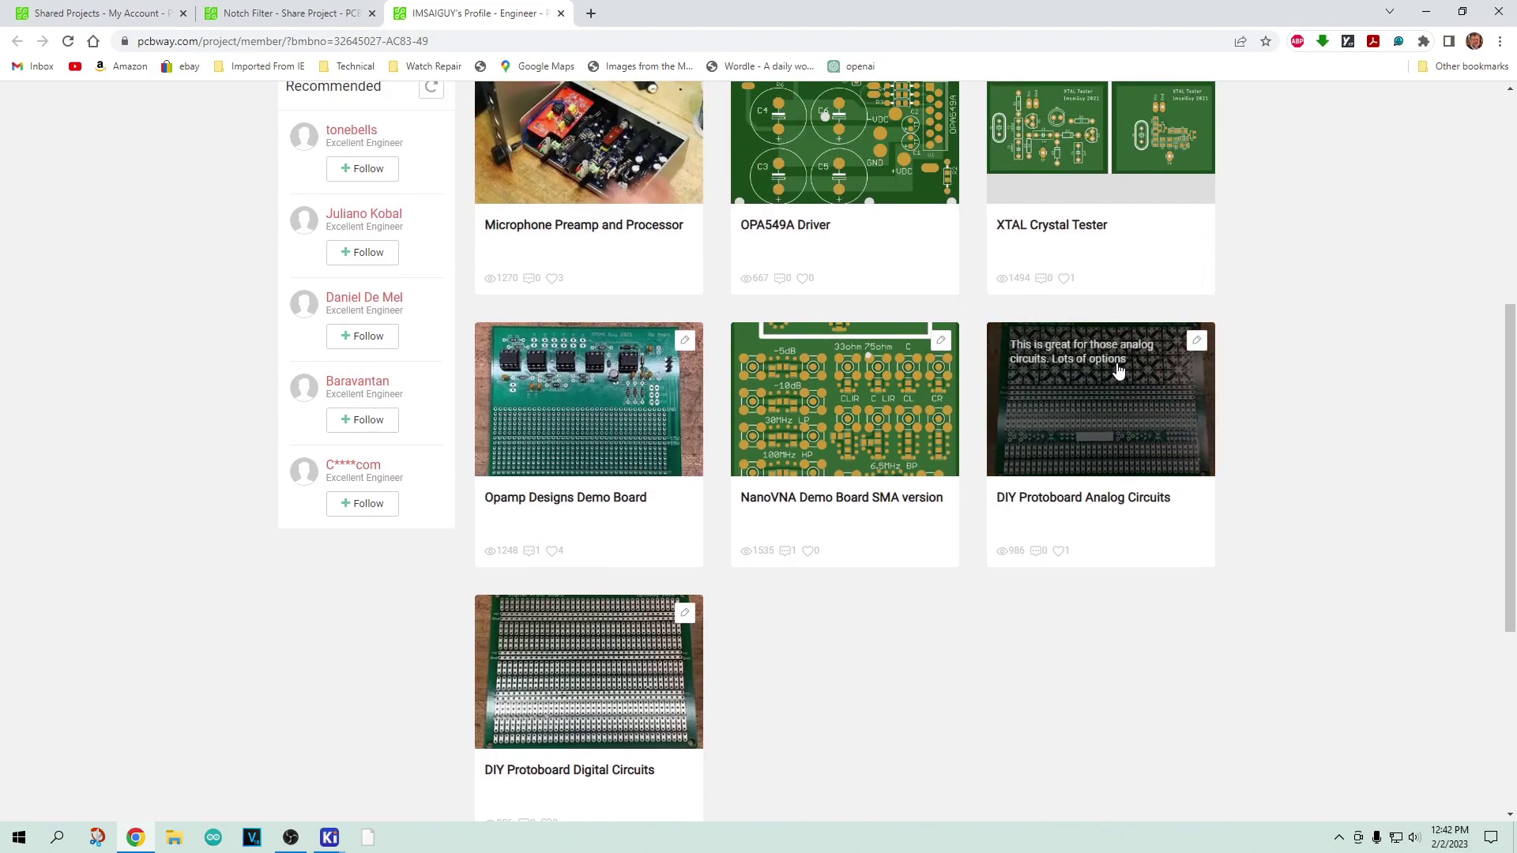
{"action": "left_click", "coordinate": [1119, 369]}
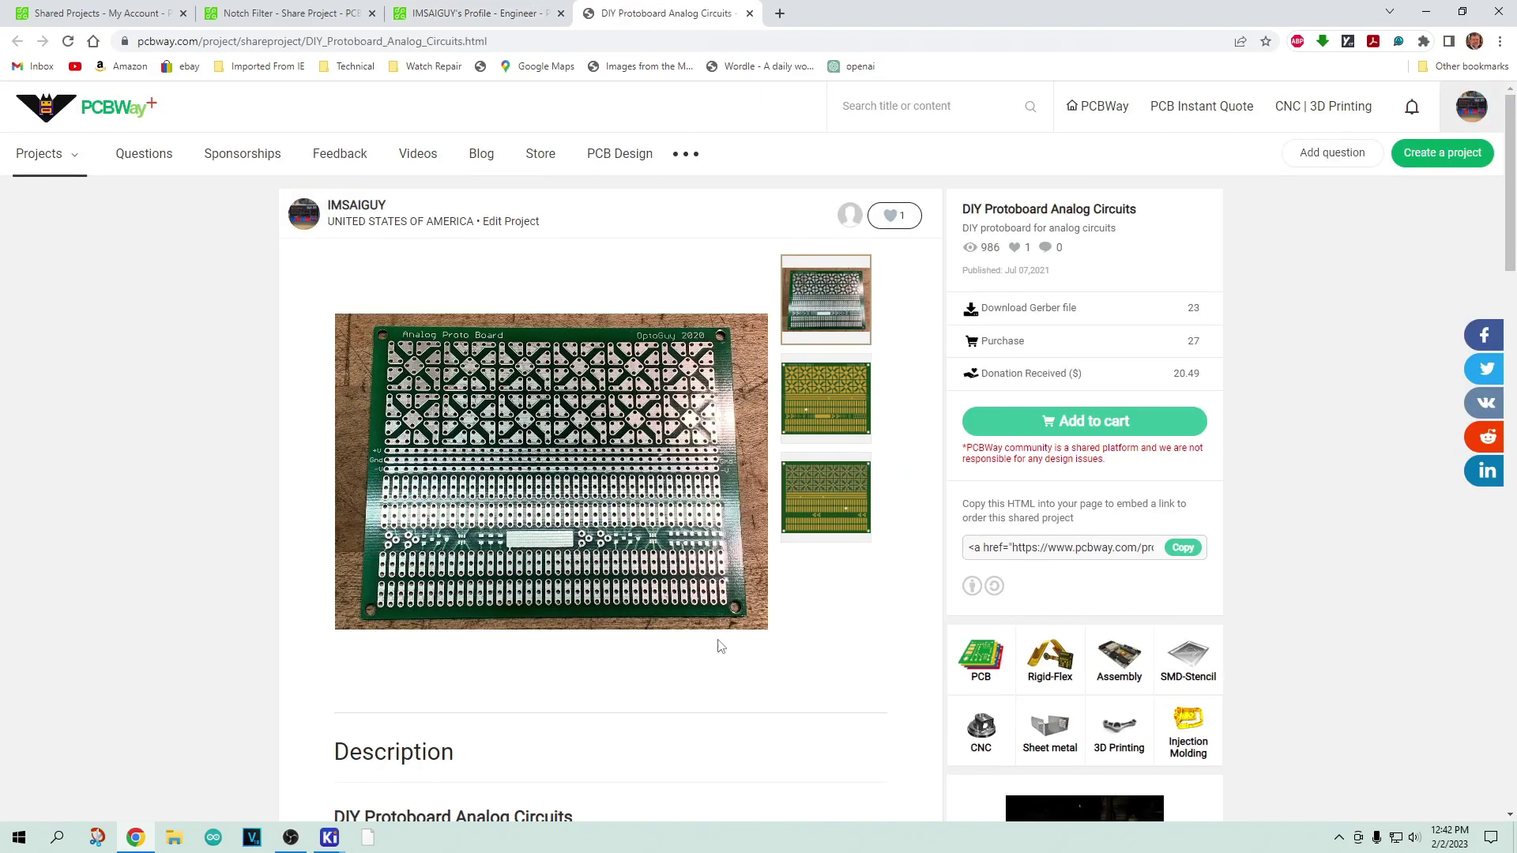